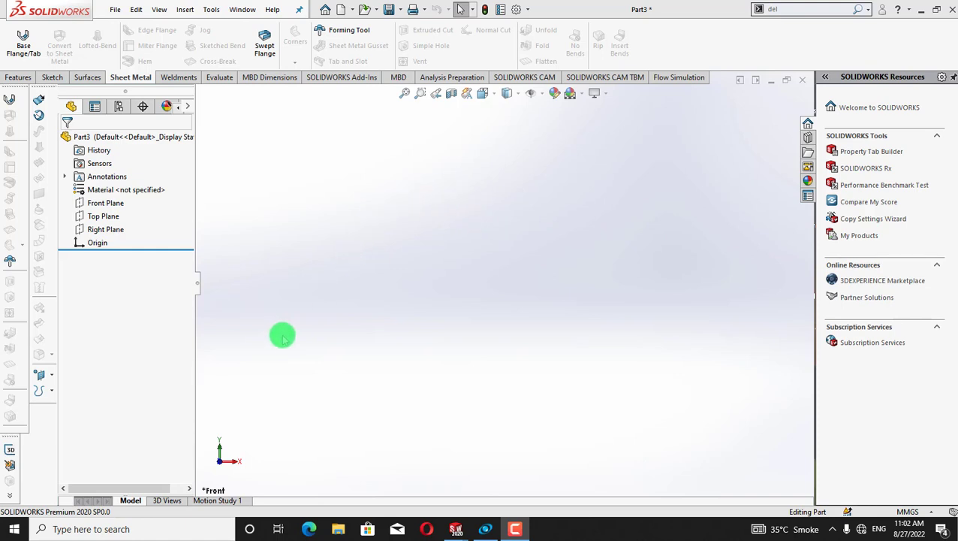
- Start a sketch on the Front Plane and draw a steep three-point arc of about 132 mm radius, starting level with the origin
right_click(100, 201)
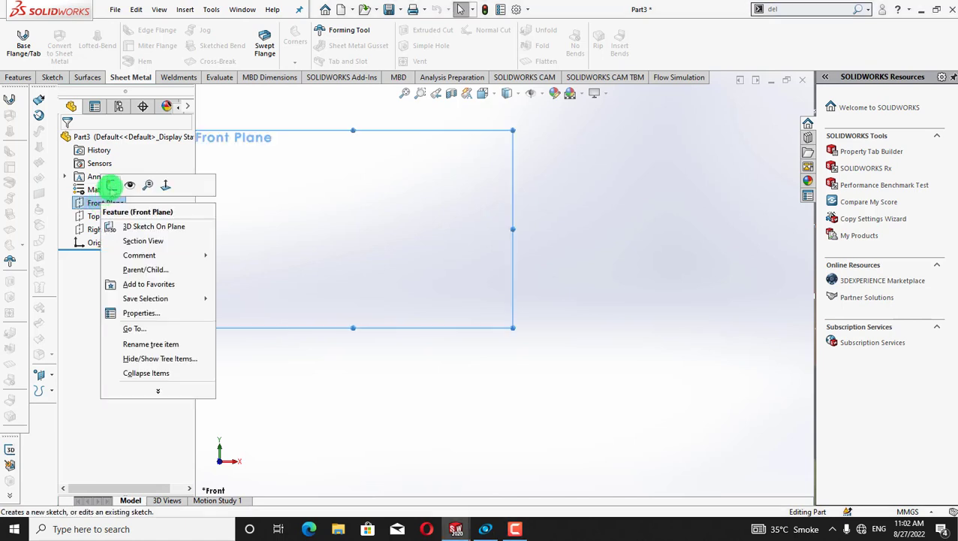
left_click(109, 187)
left_click(601, 431)
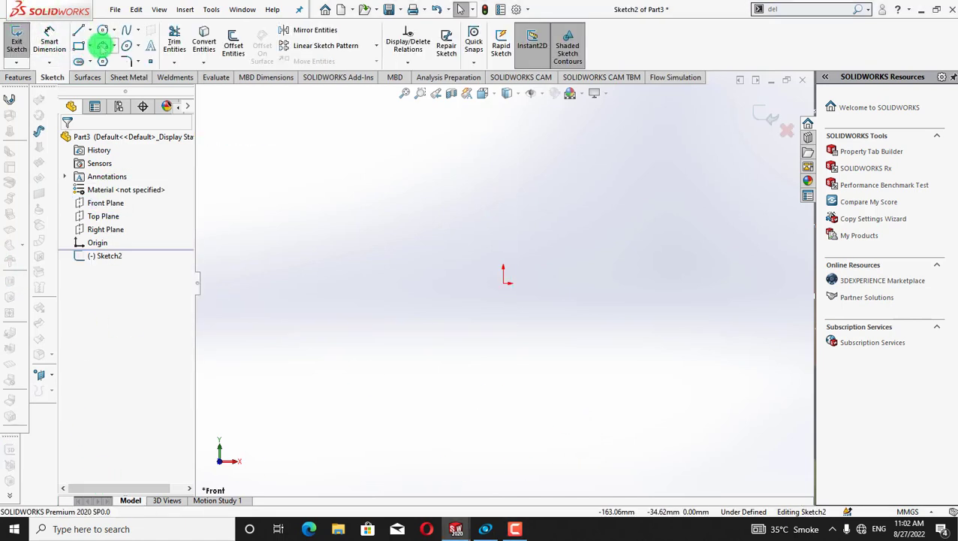
left_click(103, 45)
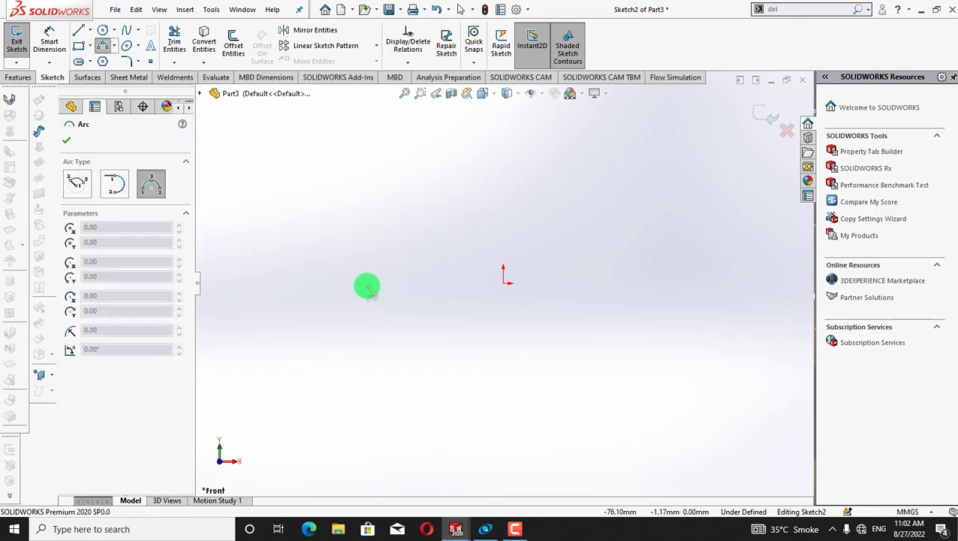
left_click_drag(367, 286, 360, 159)
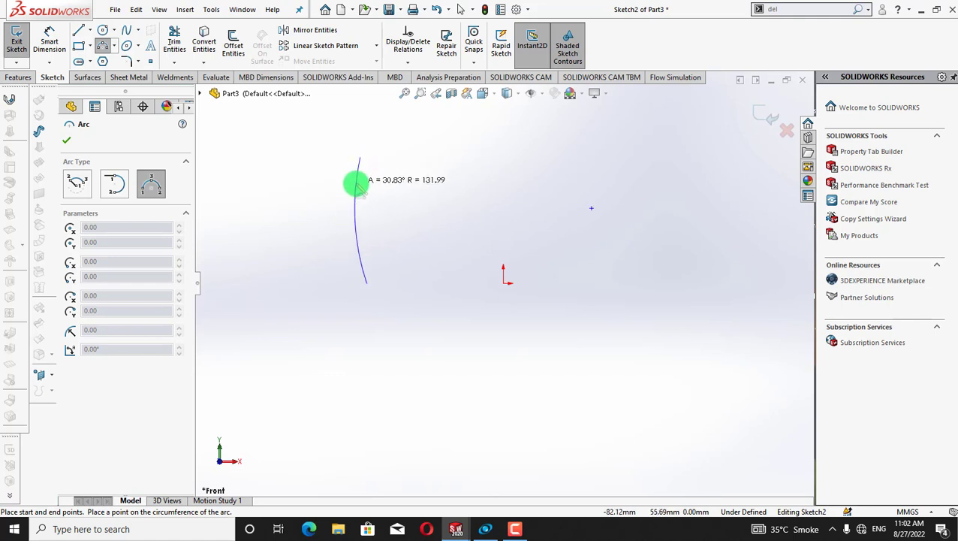
left_click(357, 185)
right_click(413, 203)
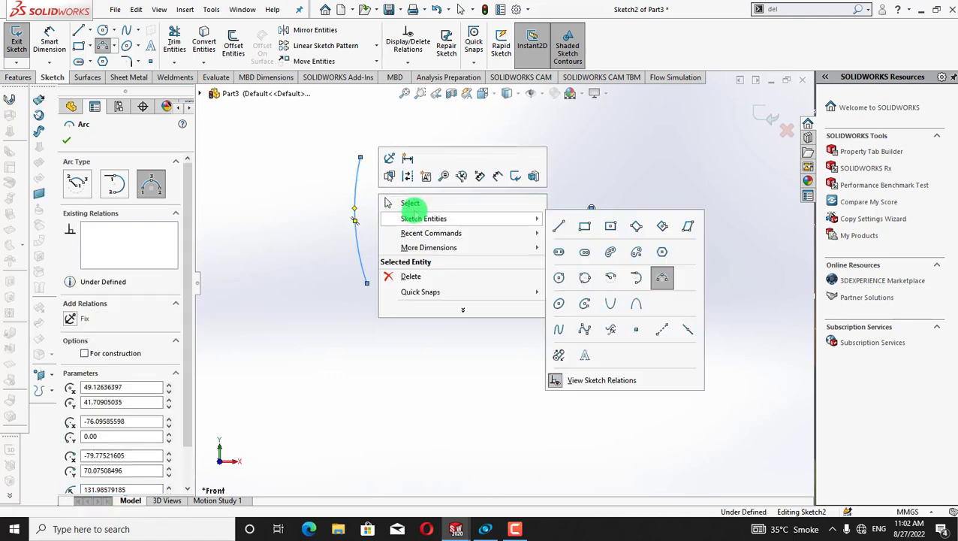
left_click(414, 206)
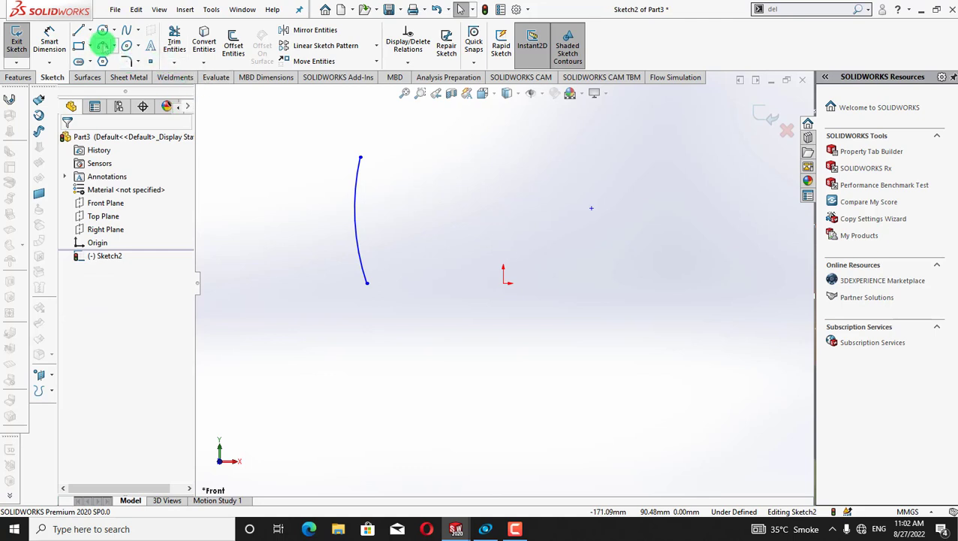
- Draw a long shallow three-point arc of about 700 mm radius from the first arc's upper end out past the origin
left_click(103, 45)
left_click(361, 158)
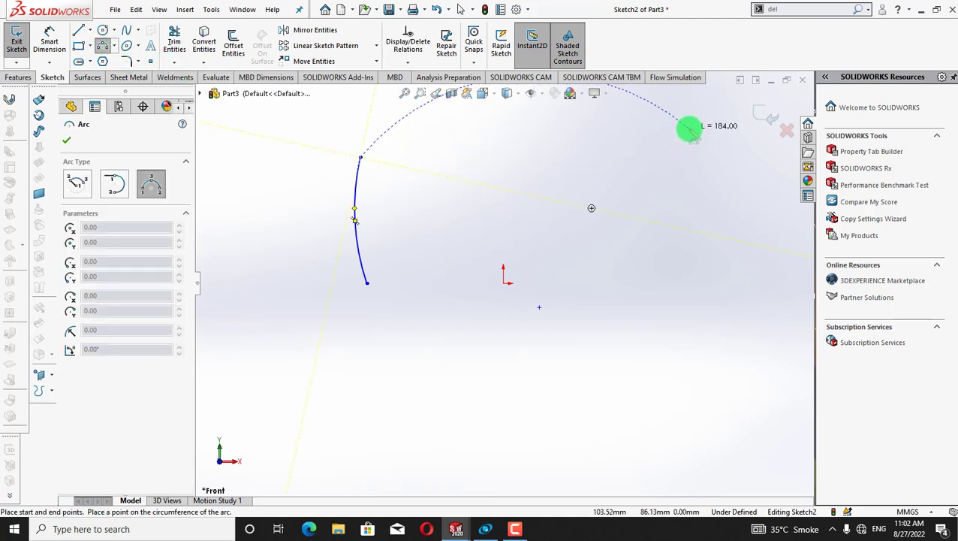
left_click(692, 130)
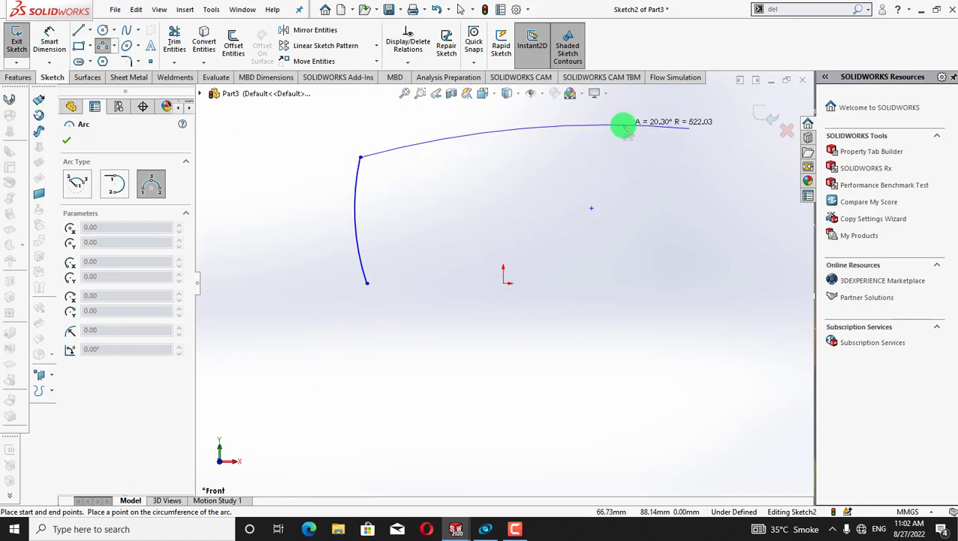
left_click(623, 129)
right_click(659, 178)
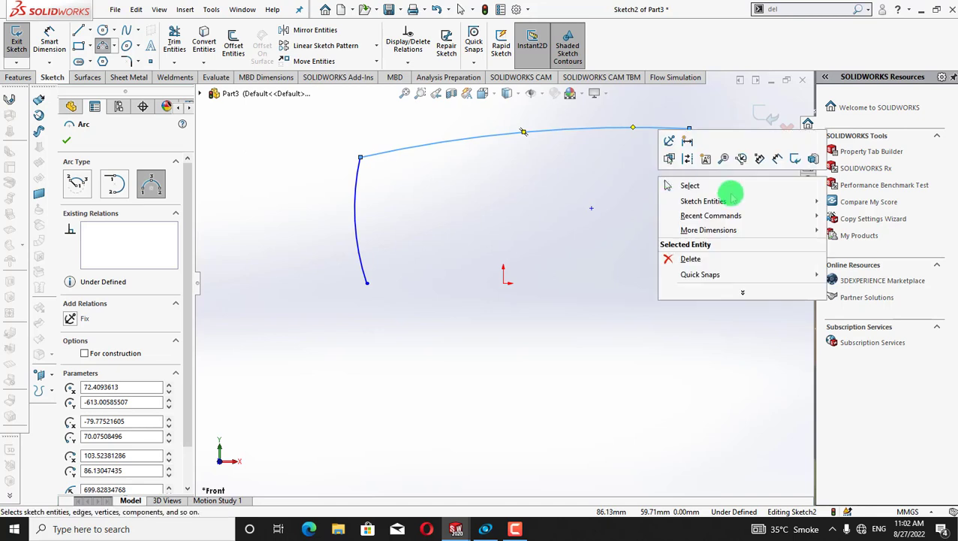
left_click(727, 186)
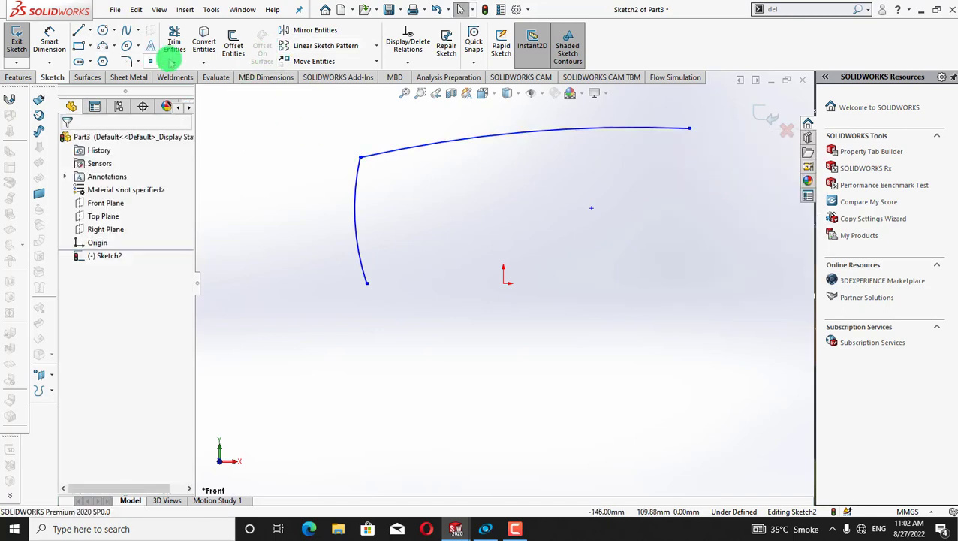
- Round the corner between the two arcs with a 30 mm Sketch Fillet
left_click(21, 78)
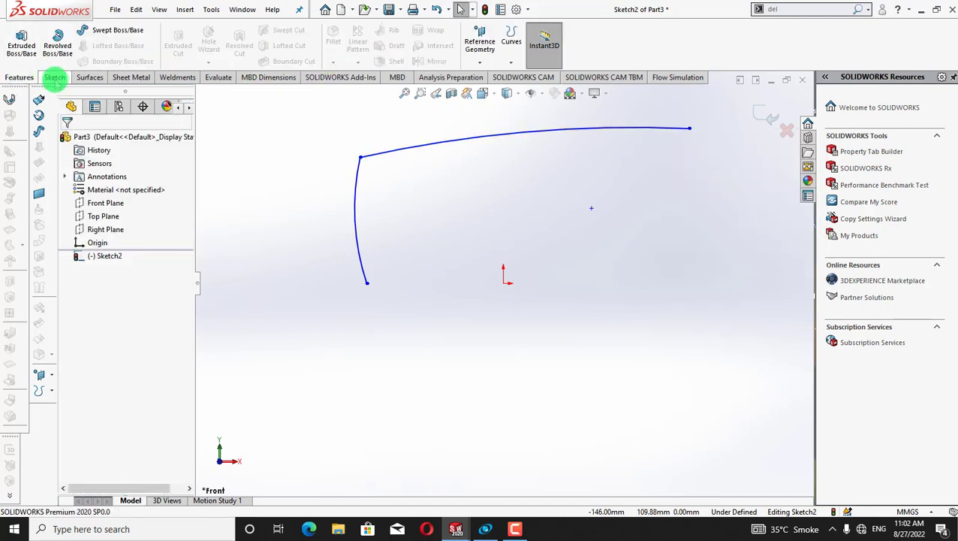
left_click(54, 79)
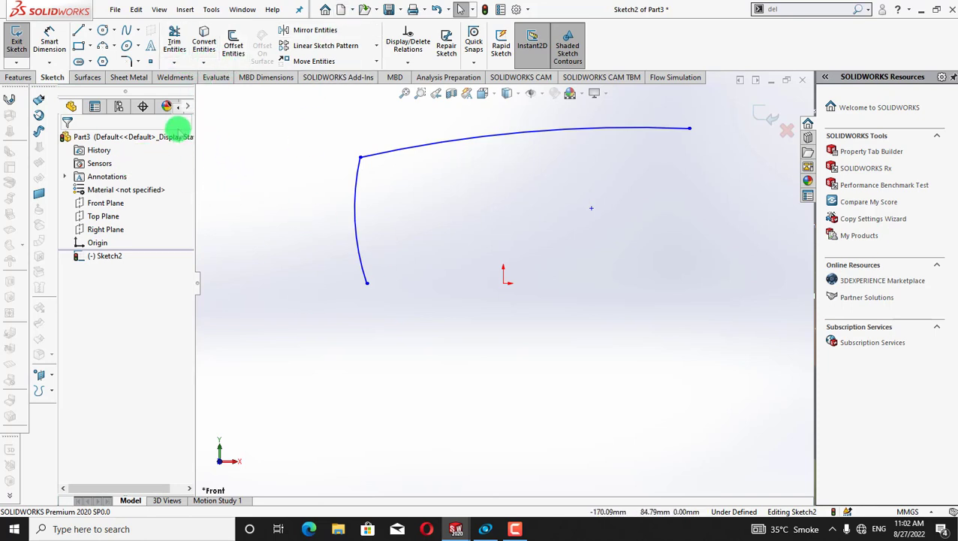
left_click(138, 63)
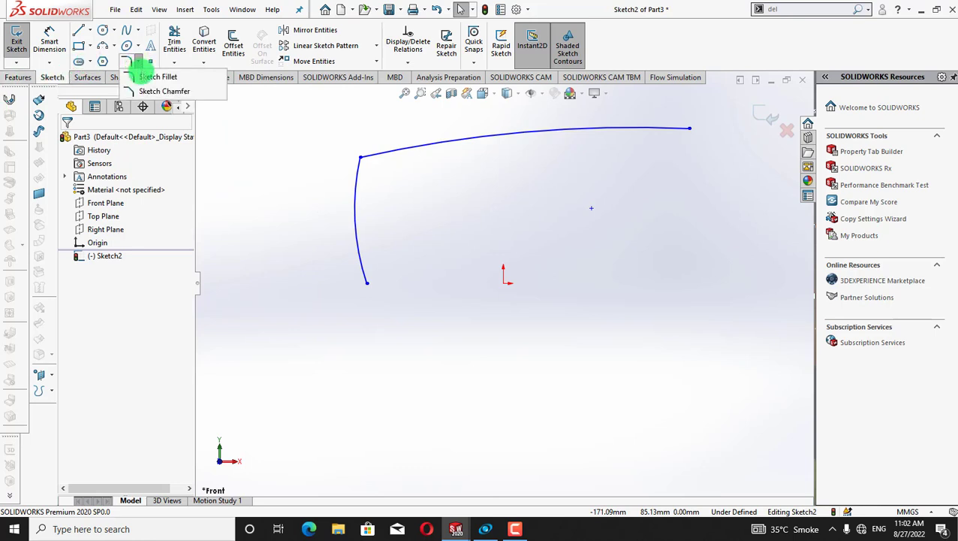
left_click(151, 77)
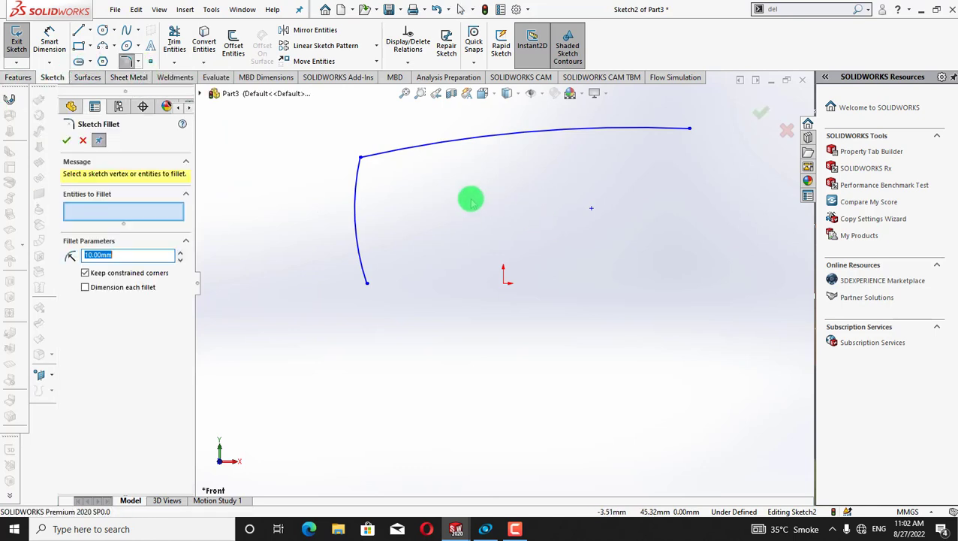
left_click(361, 159)
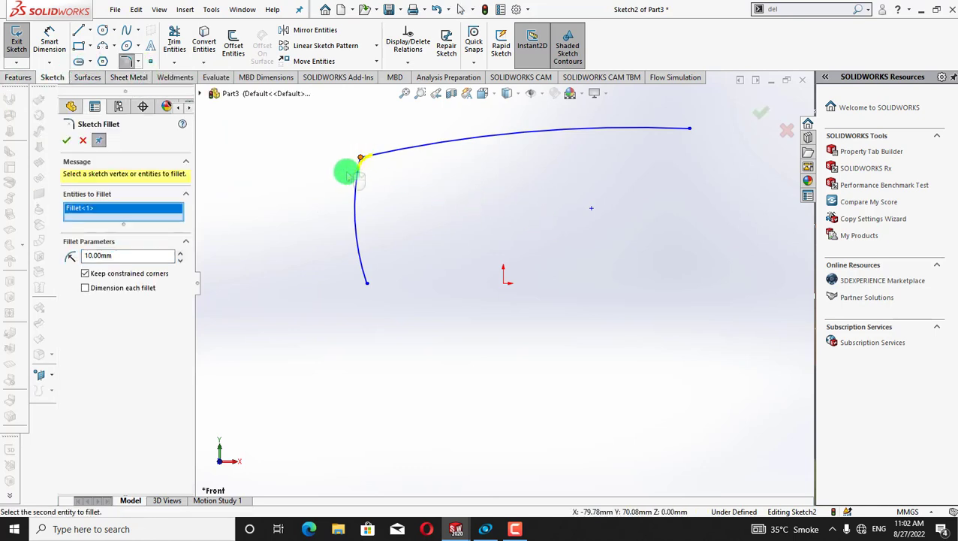
left_click(180, 253)
left_click(66, 141)
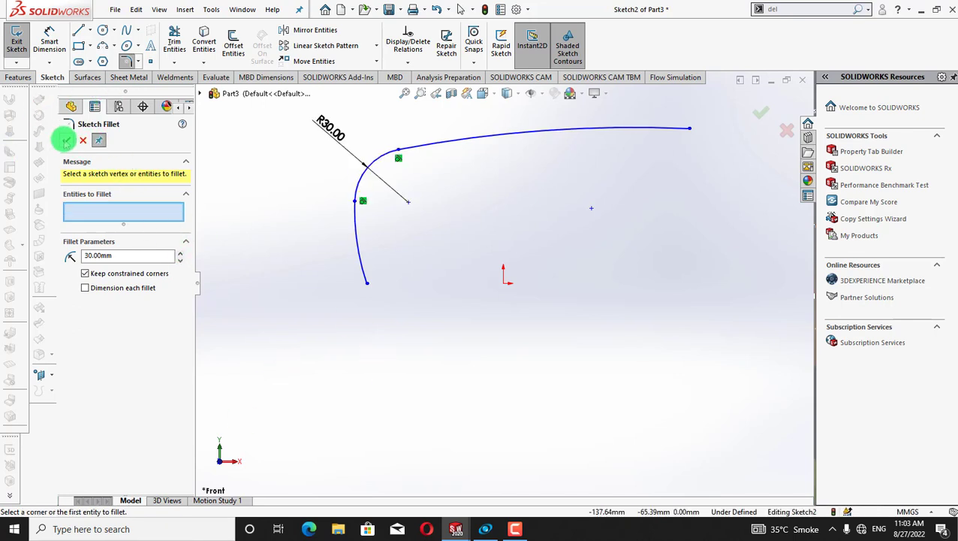
left_click(66, 141)
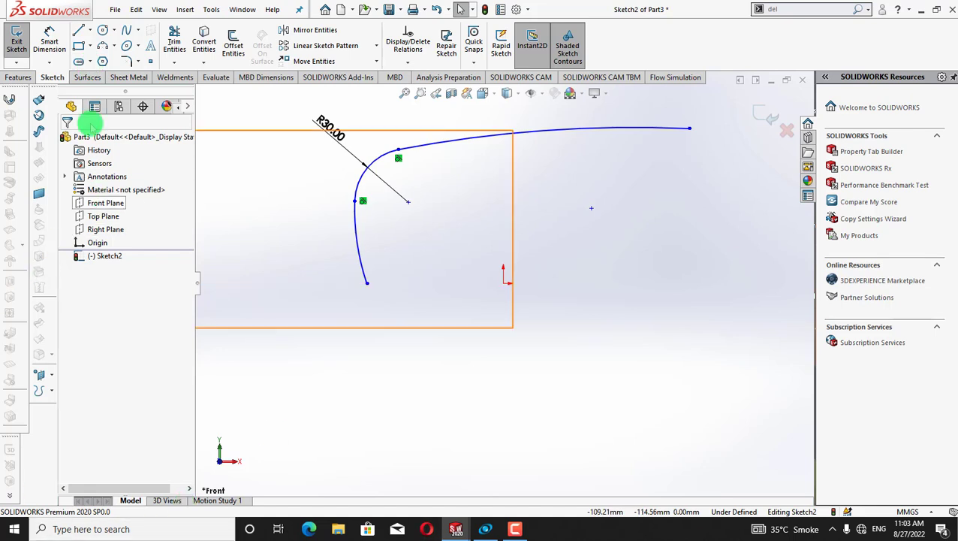
- Close the profile with a horizontal base line through the origin and a vertical line about 86 mm long from the long arc's end
left_click(79, 32)
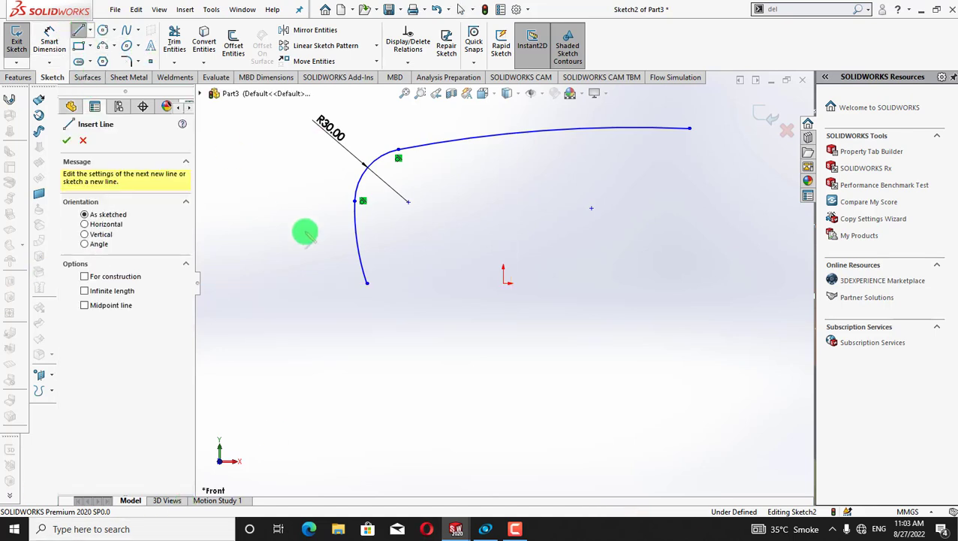
left_click(366, 282)
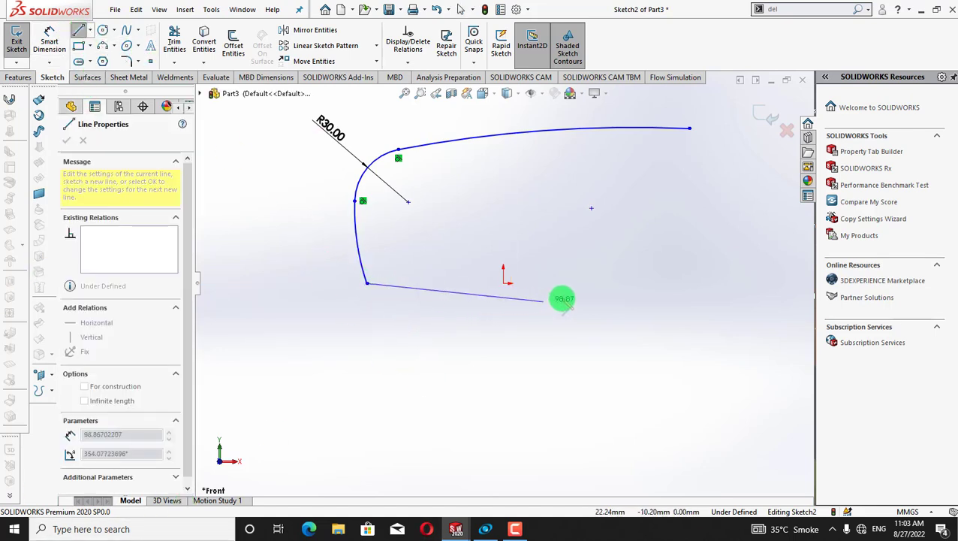
double_click(690, 282)
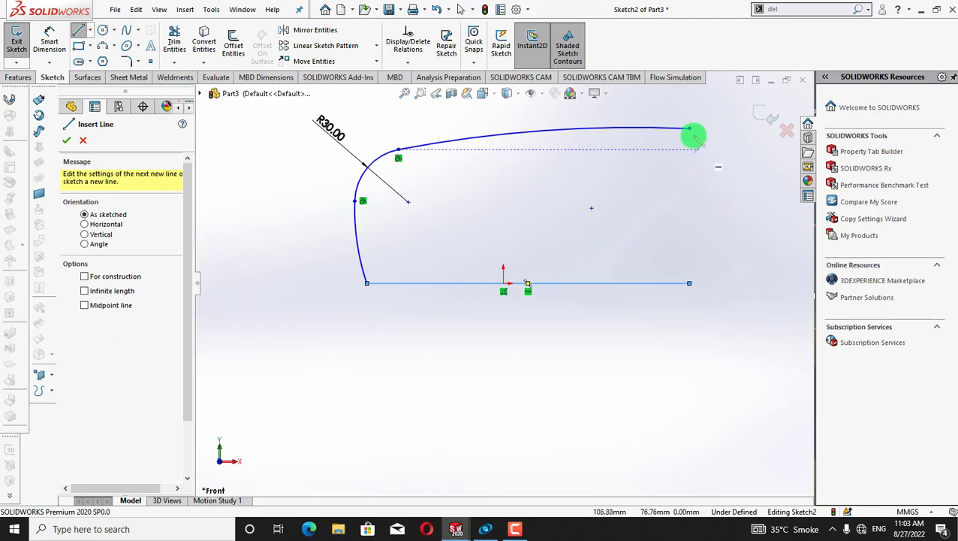
left_click(79, 30)
left_click(79, 31)
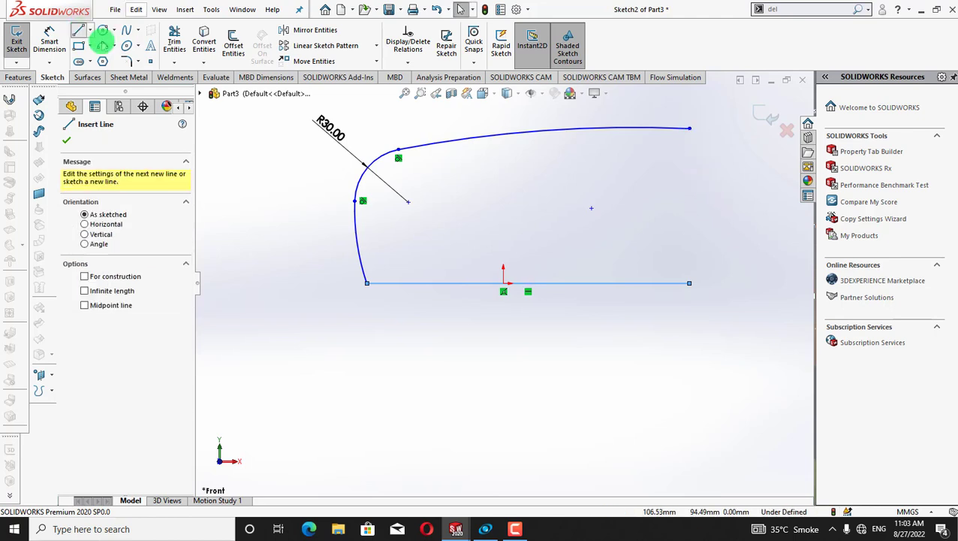
left_click(690, 135)
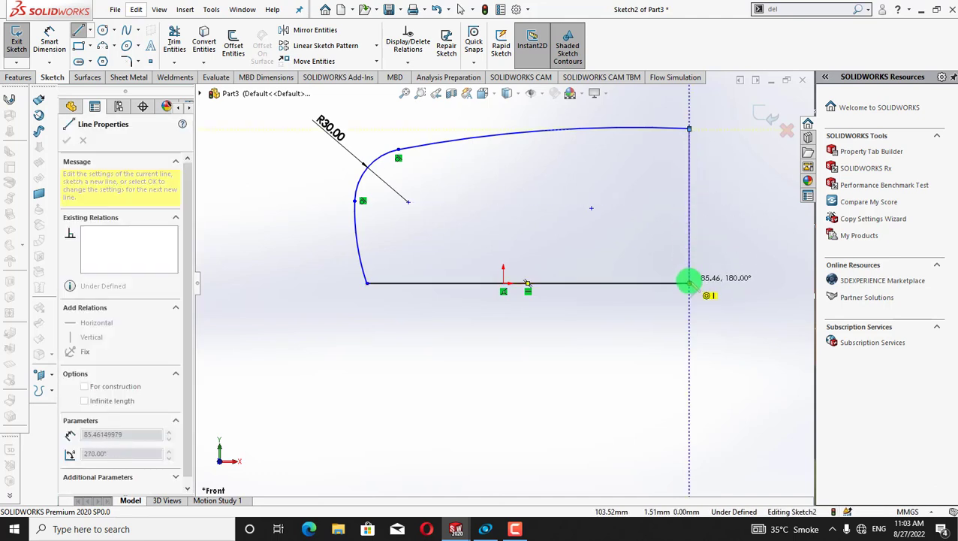
left_click(689, 282)
right_click(726, 312)
left_click(762, 321)
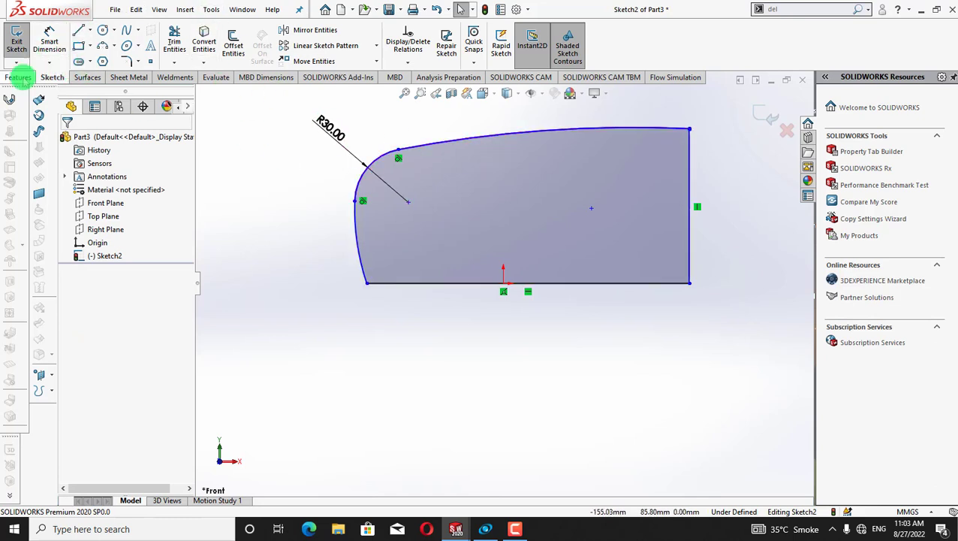
- Extrude the closed profile as a blind boss to a depth of 73 mm
left_click(18, 78)
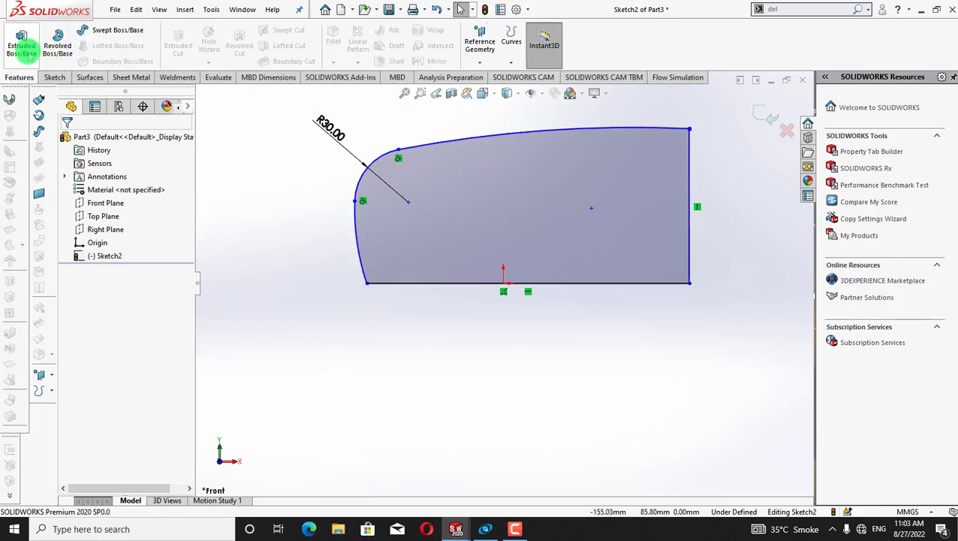
left_click(21, 46)
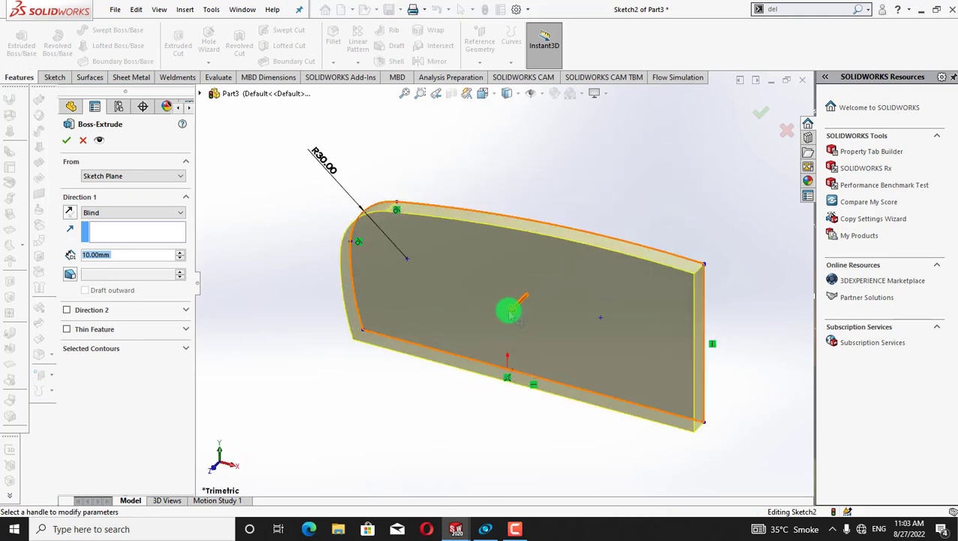
left_click_drag(510, 312, 448, 369)
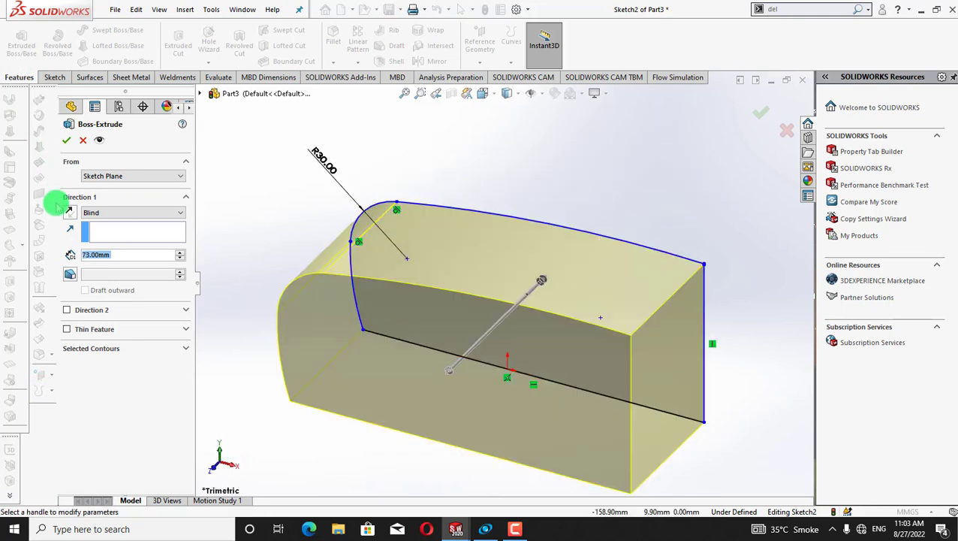
left_click(66, 140)
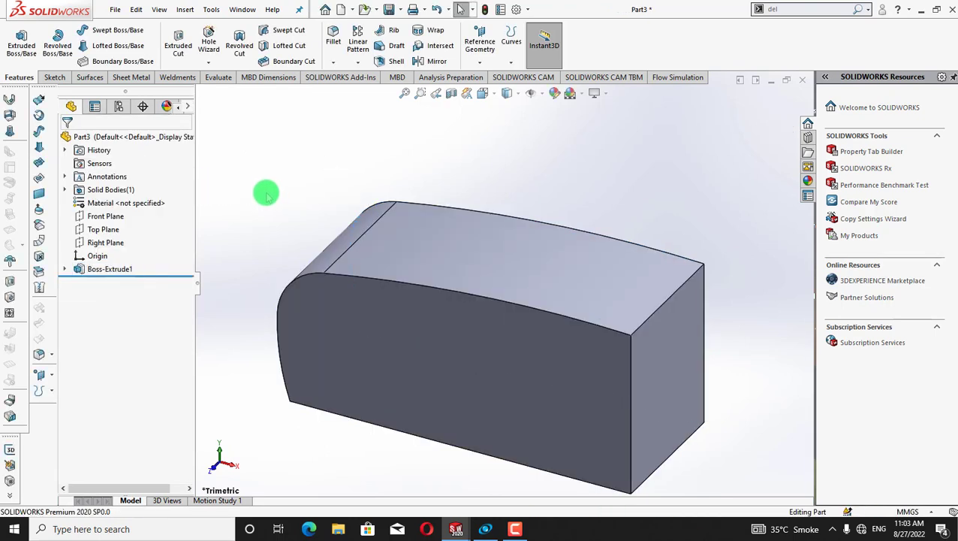
- Fillet the curved upper and front edges on both sides of the block with a symmetric 10 mm radius
key("Up")
key("Up")
key("Up")
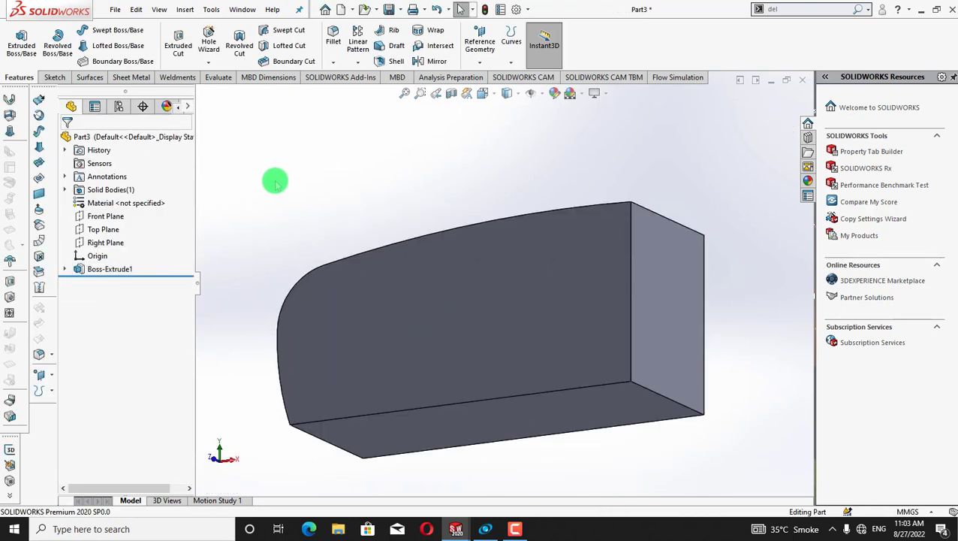
key("Down")
key("Right")
key("Right")
key("Right")
key("Right")
key("Down")
key("Down")
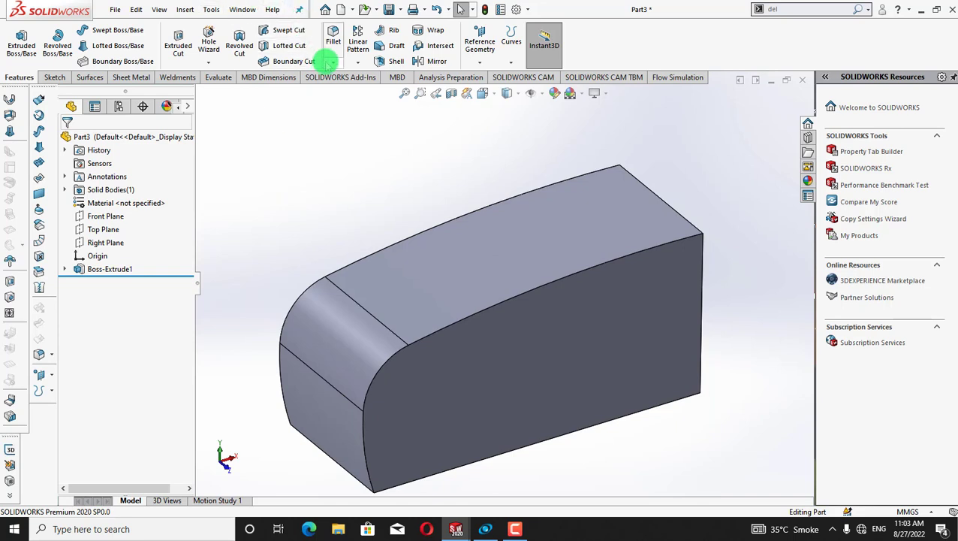
left_click(344, 74)
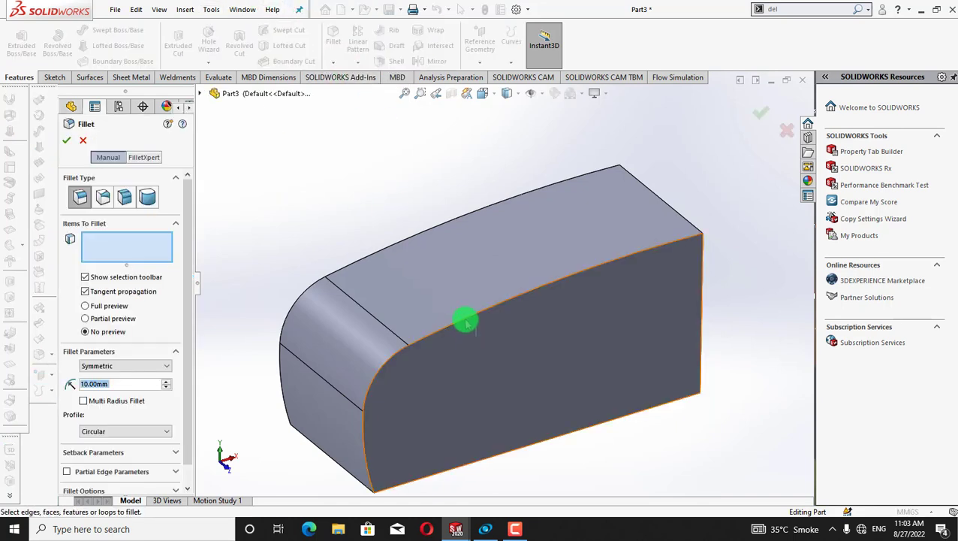
left_click(467, 319)
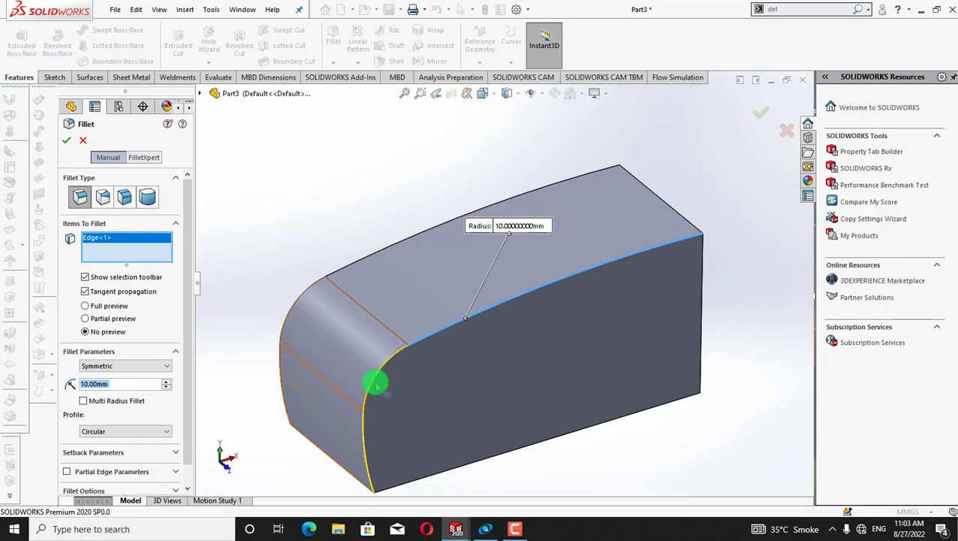
left_click(360, 439)
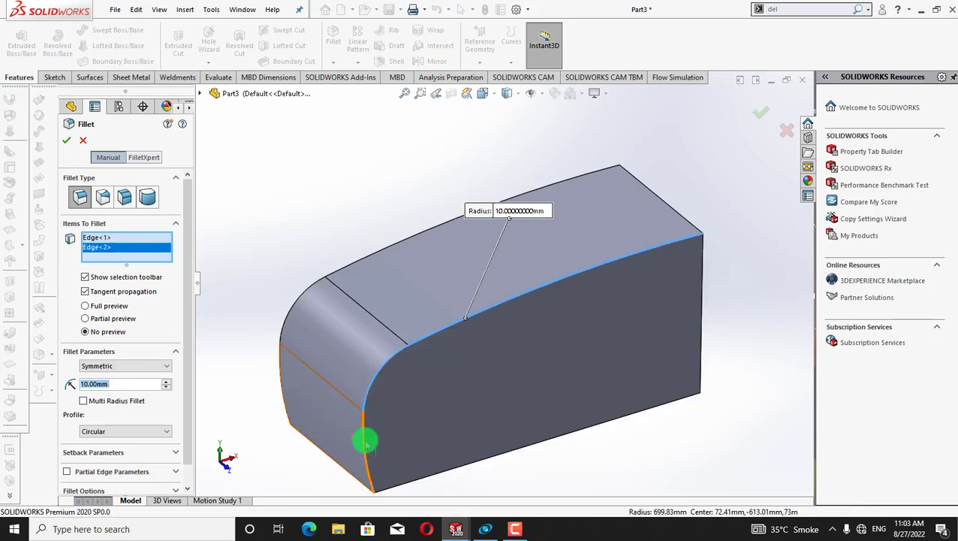
left_click(365, 441)
left_click(415, 238)
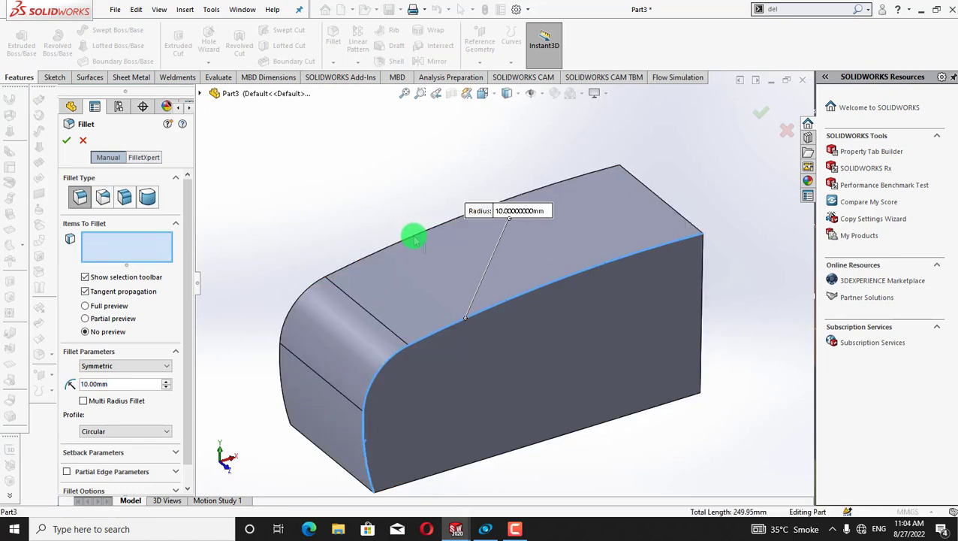
left_click(312, 286)
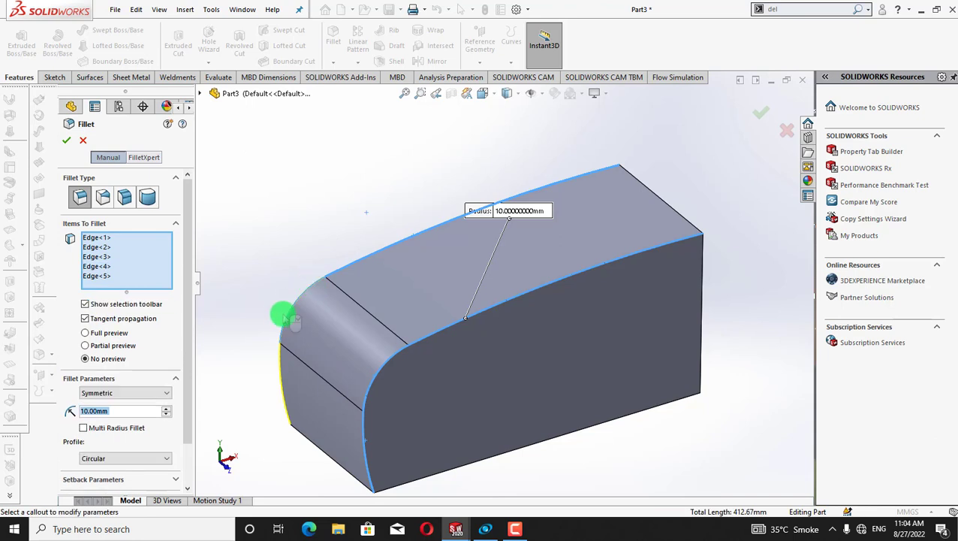
left_click(285, 365)
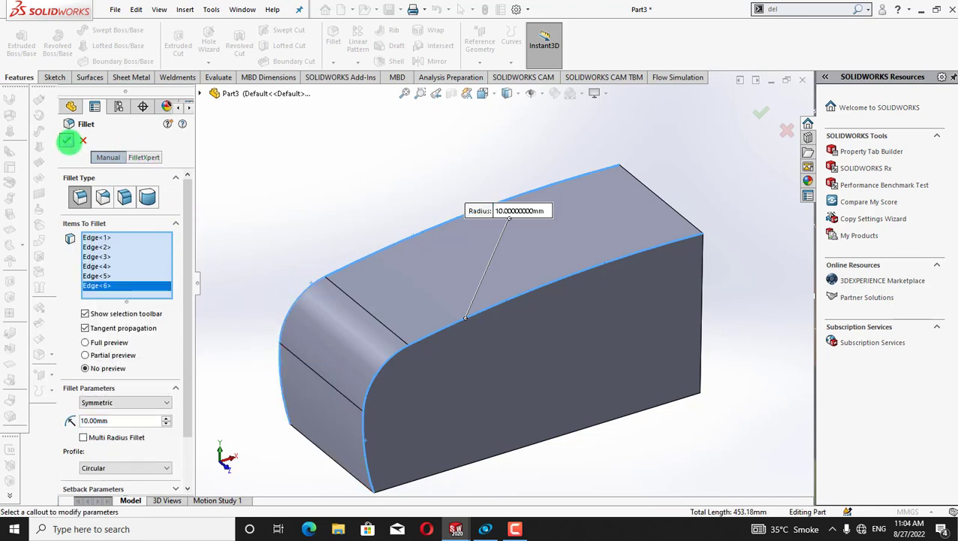
left_click(67, 140)
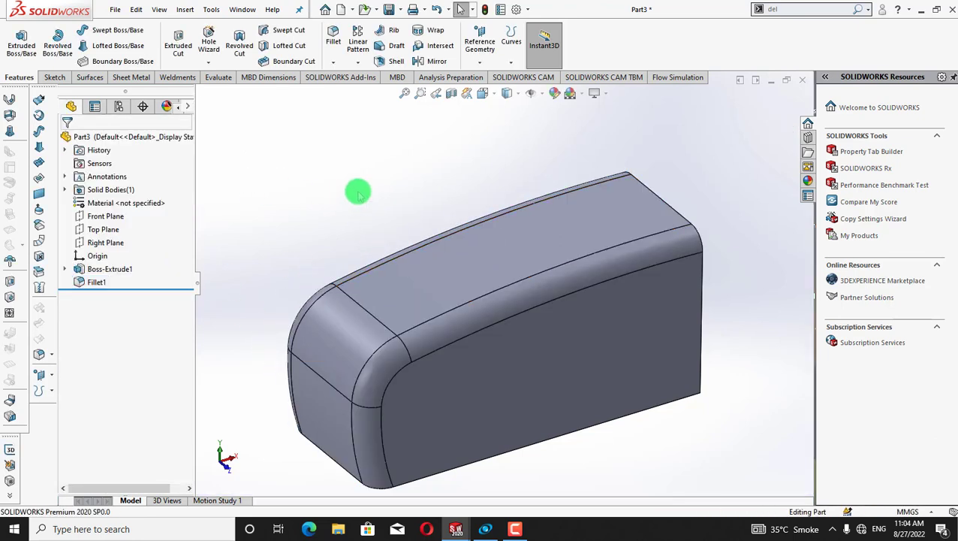
- Examine the filleted edges of the block from several angles
key("Up")
key("Up")
key("Up")
key("Up")
key("Up")
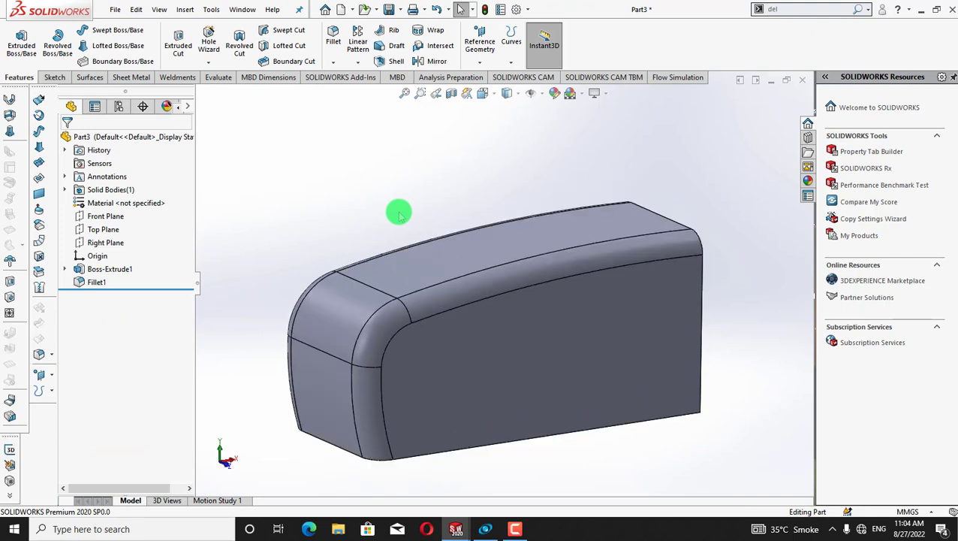
key("Down")
key("Down")
key("Down")
key("Left")
key("Left")
key("Left")
key("Left")
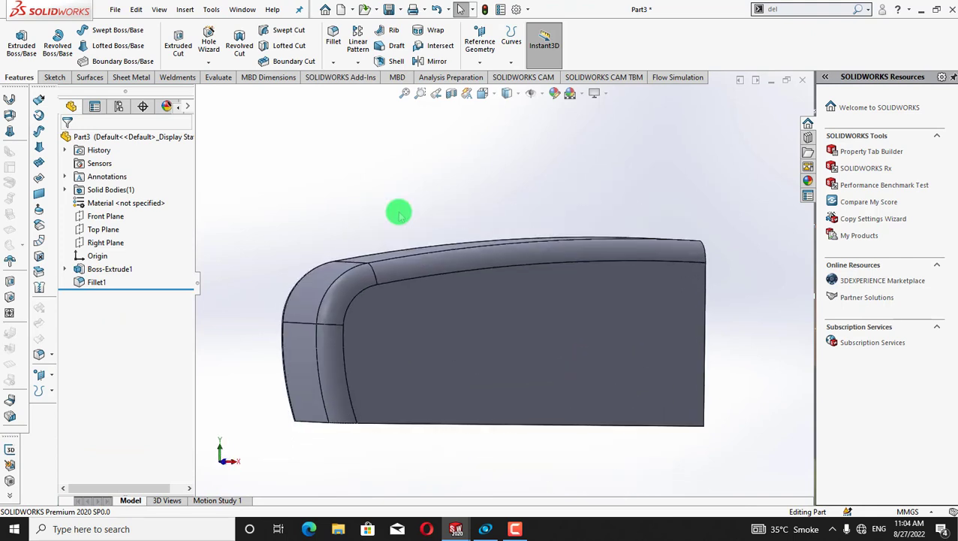
key("Down")
key("Right")
key("Right")
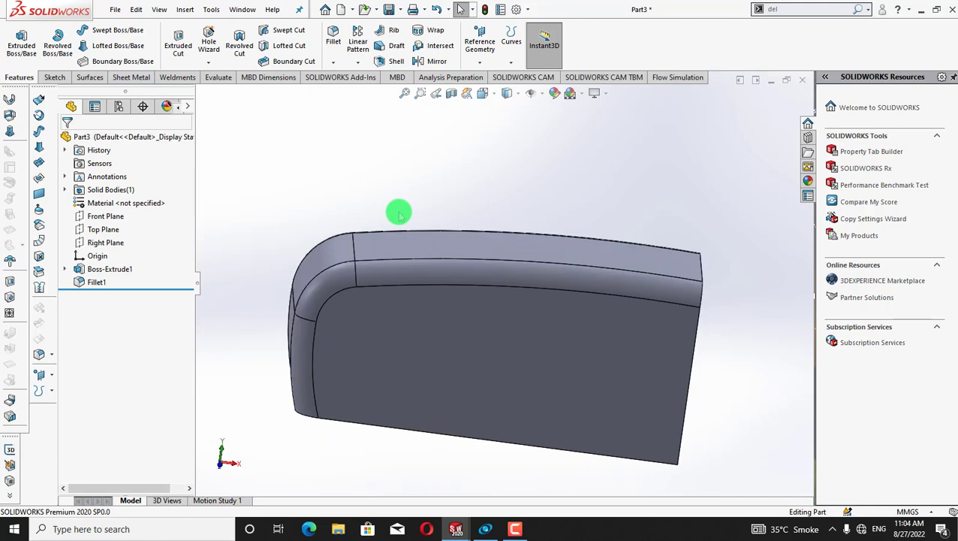
key("Left")
key("Left")
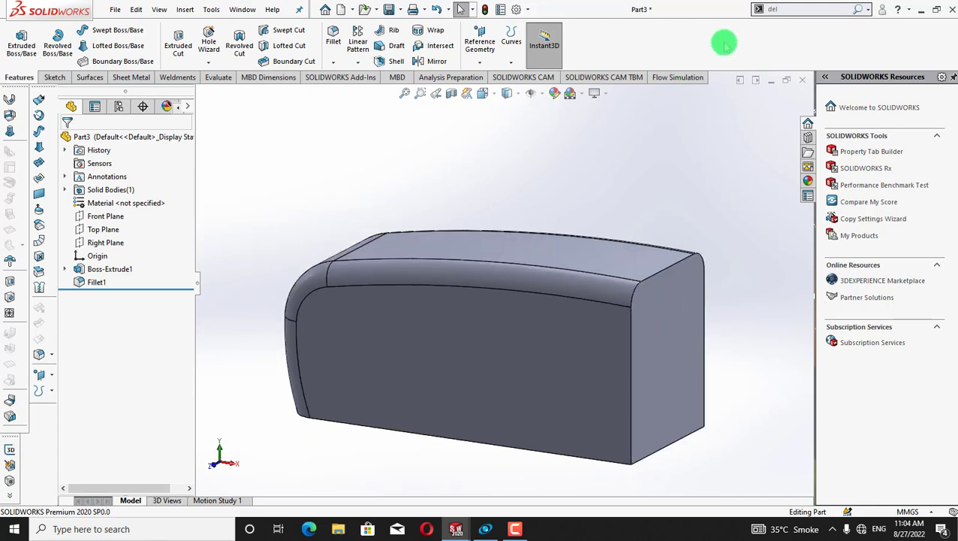
- Delete the flat vertical end face and the bottom face of the block with Delete Face, using the Delete option
left_click(794, 11)
type("d")
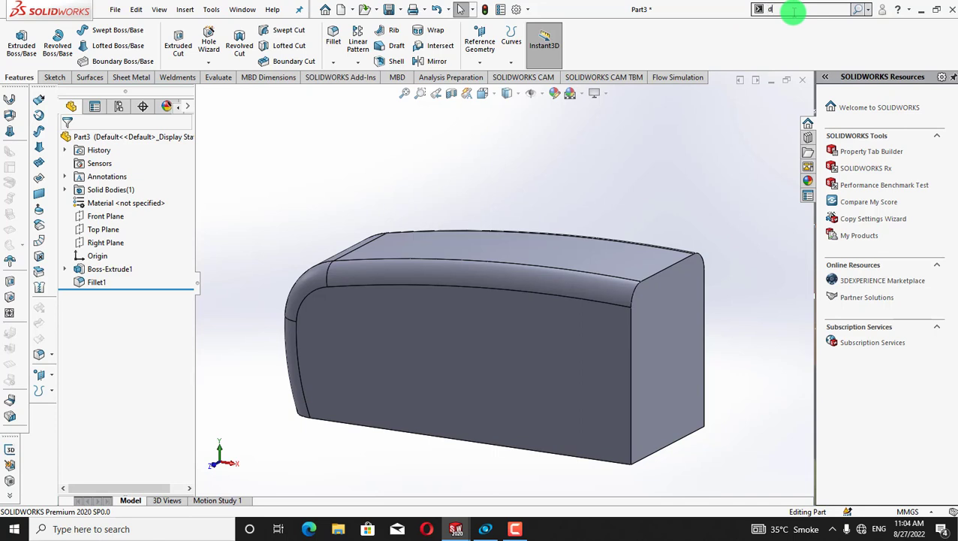
type("e")
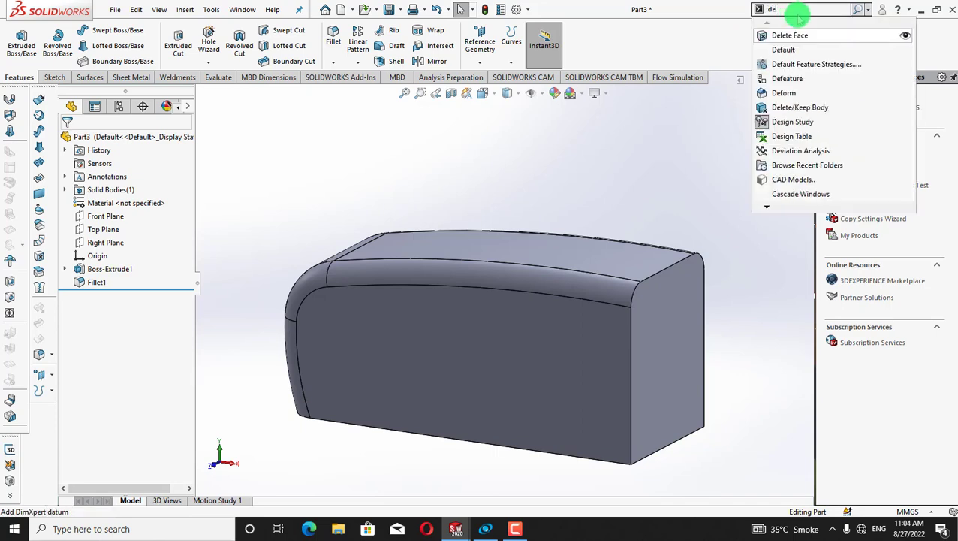
left_click(826, 34)
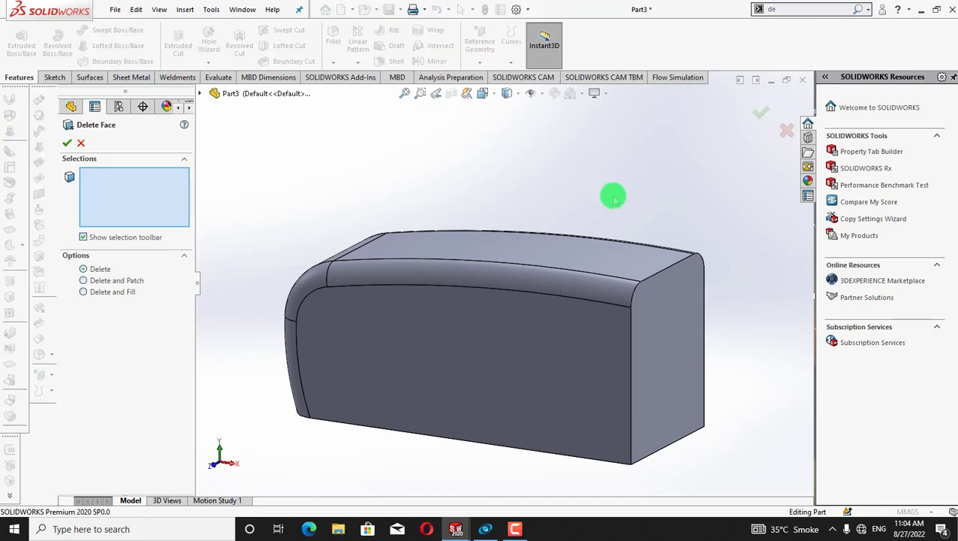
key("Up")
key("Up")
key("Up")
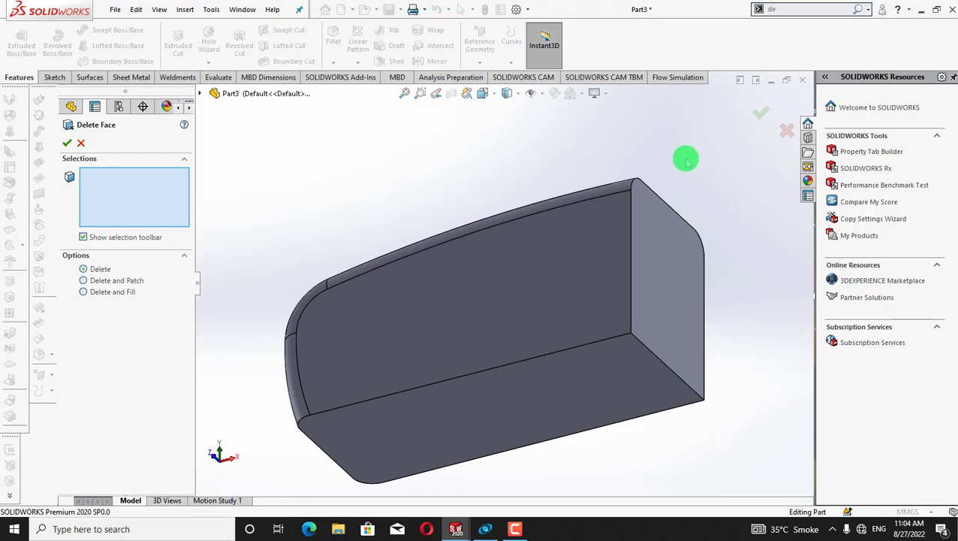
left_click(668, 263)
left_click(642, 373)
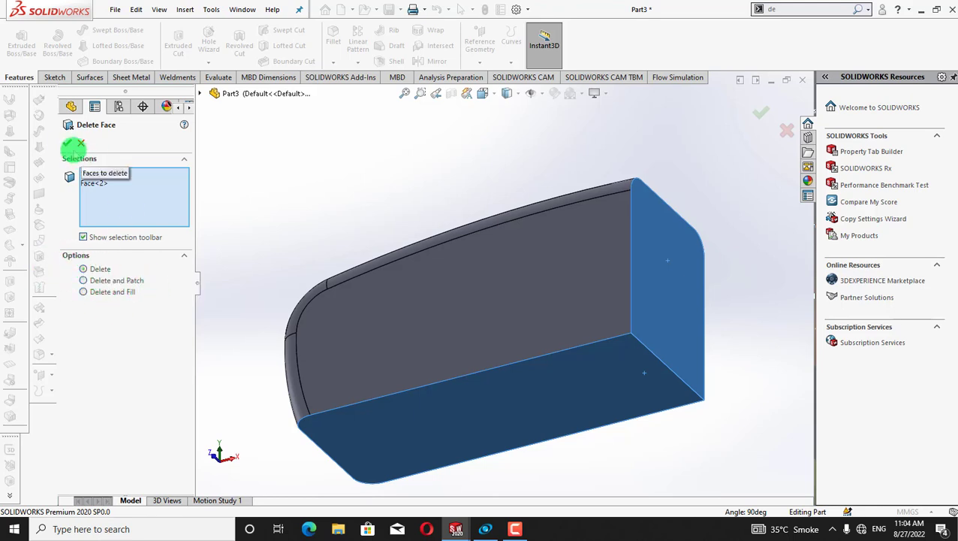
left_click(66, 143)
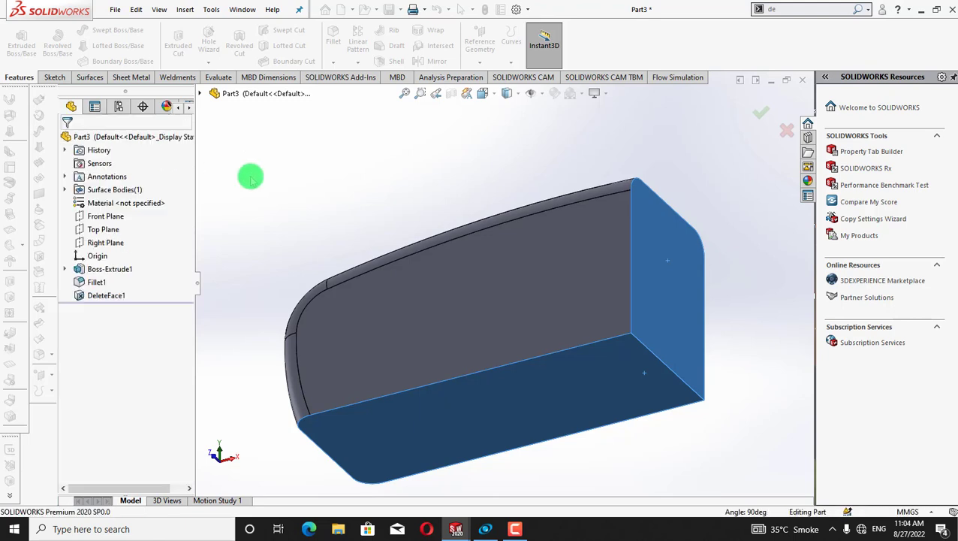
- Inspect the inside and outside of the opened surface body from several angles
key("Up")
key("Up")
key("Up")
key("Up")
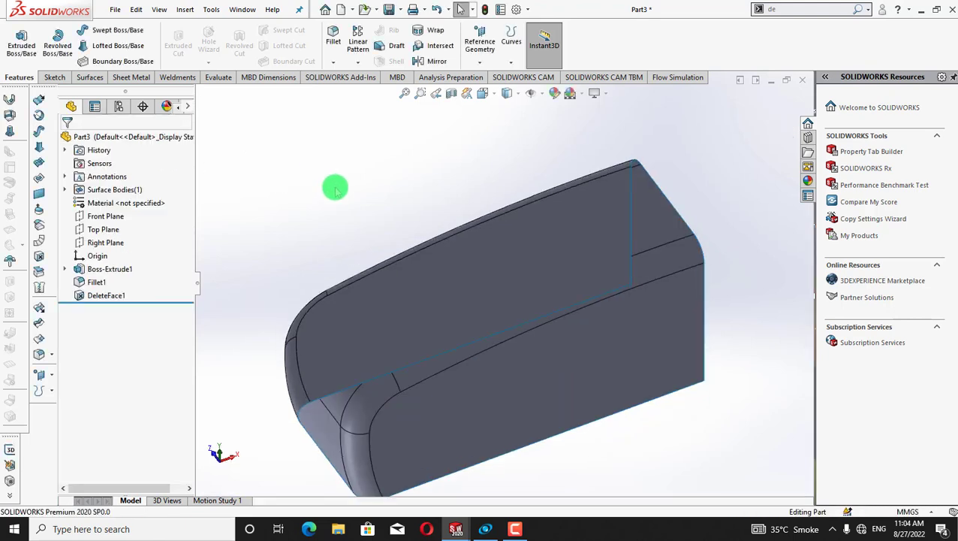
key("Down")
key("Down")
key("Down")
key("Down")
key("Down")
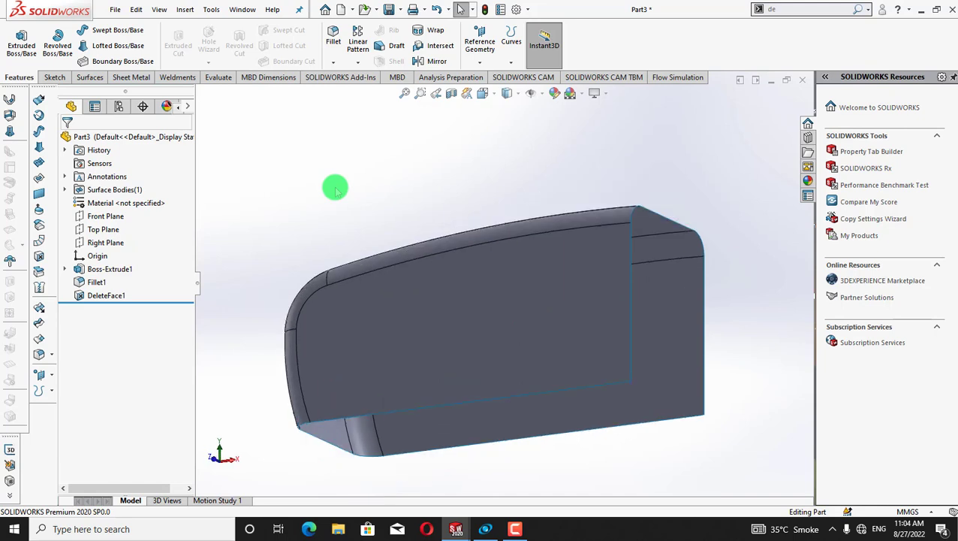
key("Left")
key("Left")
key("Left")
key("Right")
key("Right")
key("Right")
key("Down")
key("Down")
key("Down")
key("Down")
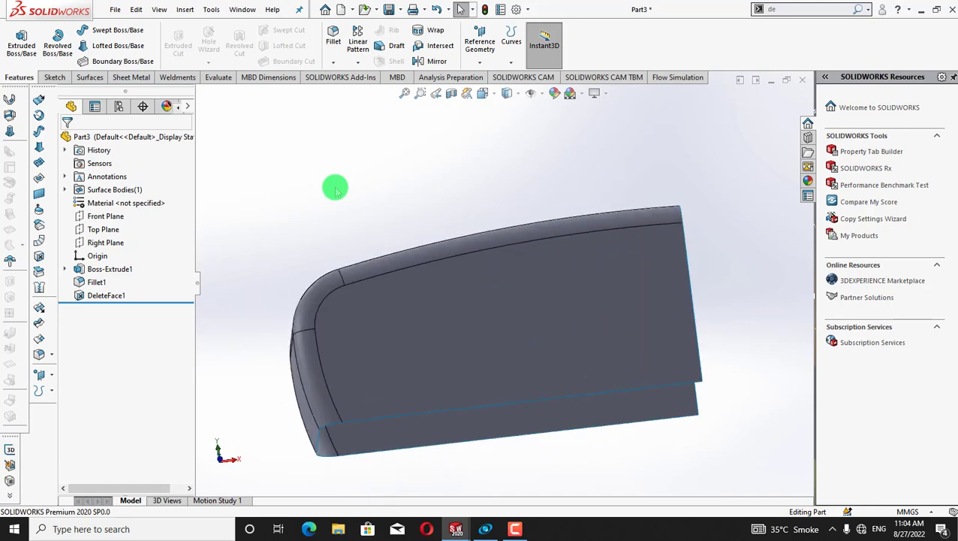
key("Right")
key("Right")
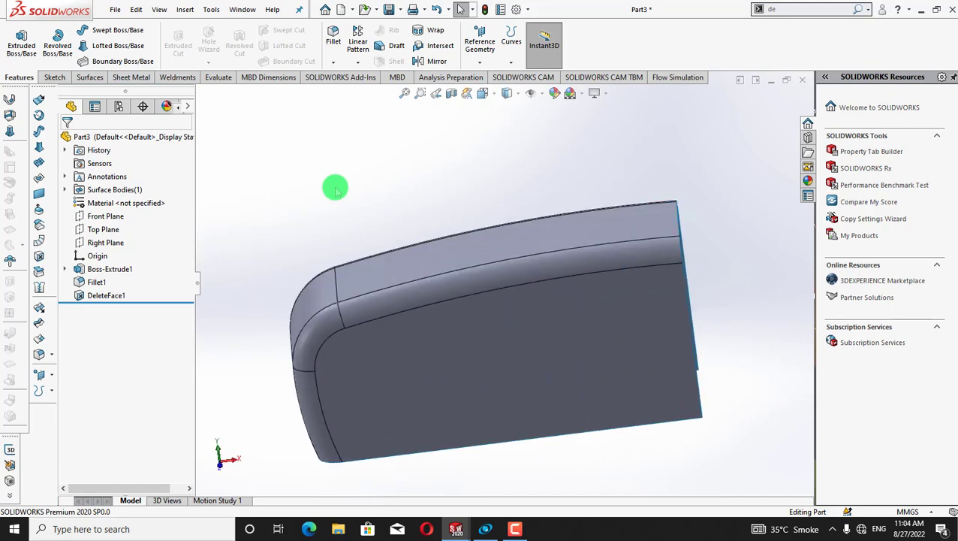
key("Left")
key("Left")
key("Up")
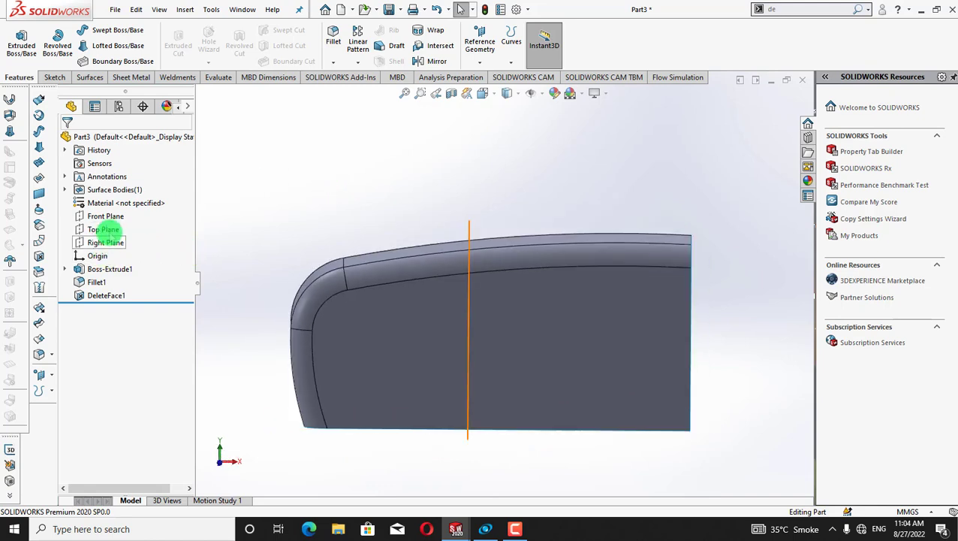
- Orient the view normal to the Front Plane and start a new sketch on it
right_click(107, 216)
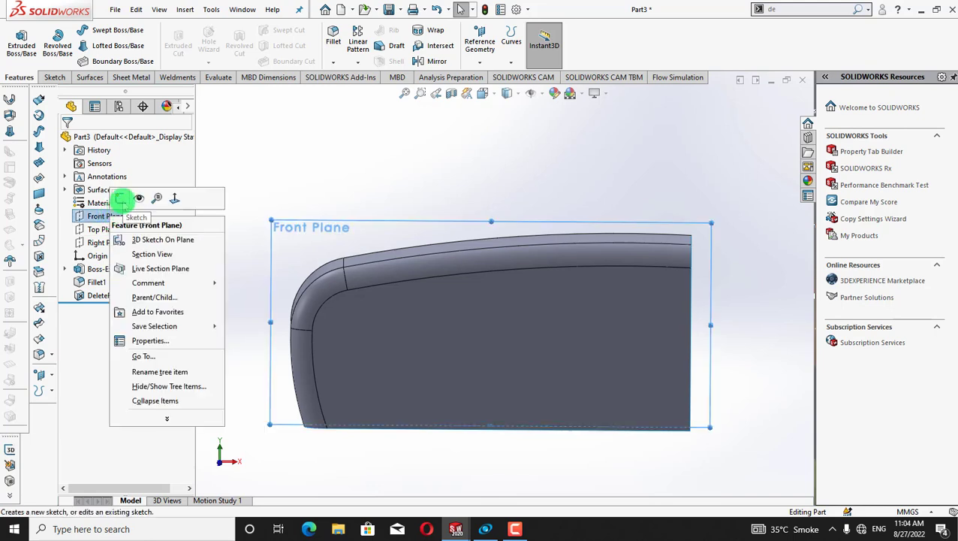
left_click(174, 198)
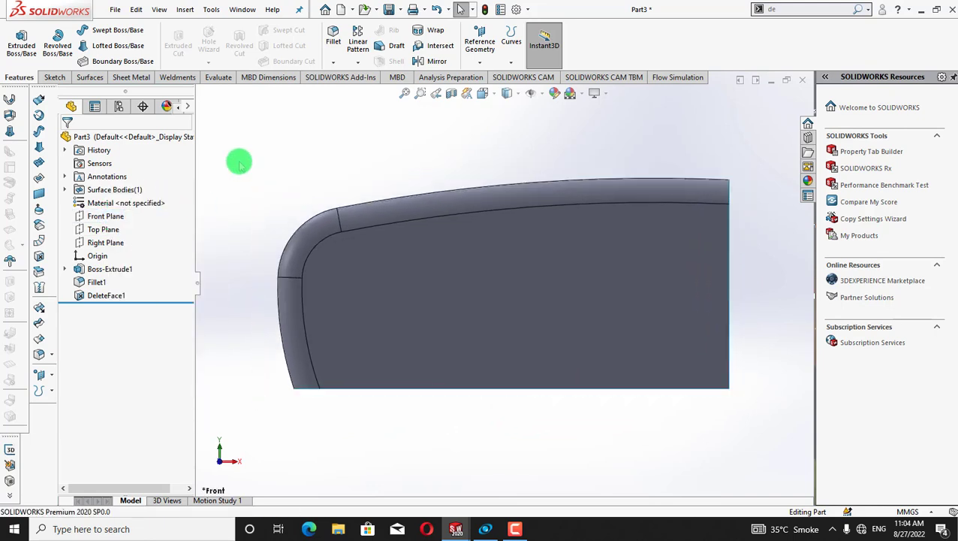
right_click(105, 215)
left_click(105, 197)
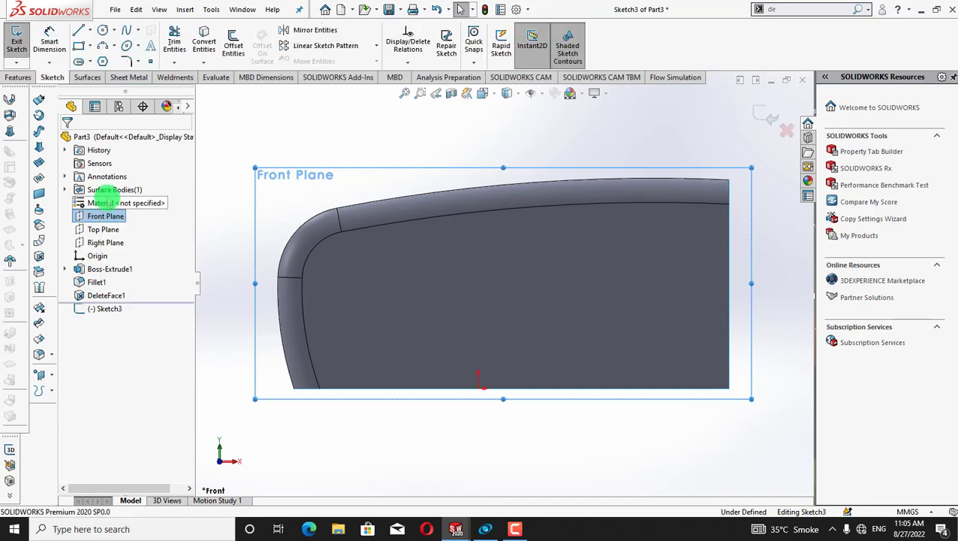
- Draw a vertical line about 39 mm up from the body's base edge and a horizontal line from its upper end toward the open end
left_click(78, 30)
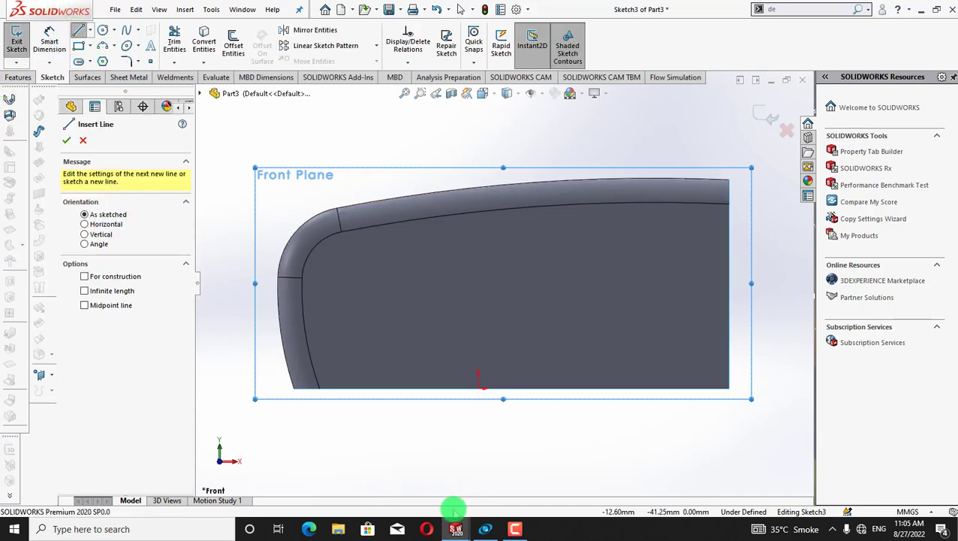
left_click(414, 390)
left_click(414, 295)
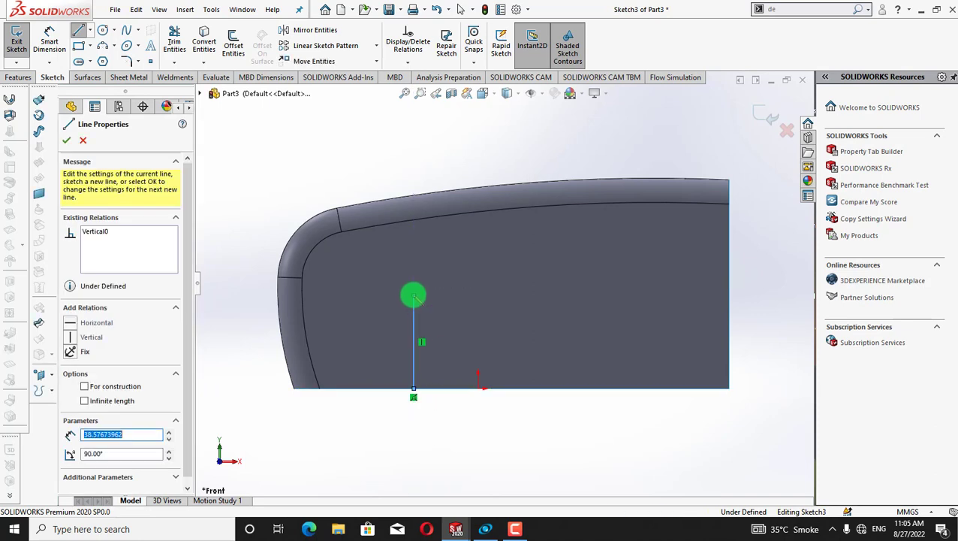
double_click(626, 295)
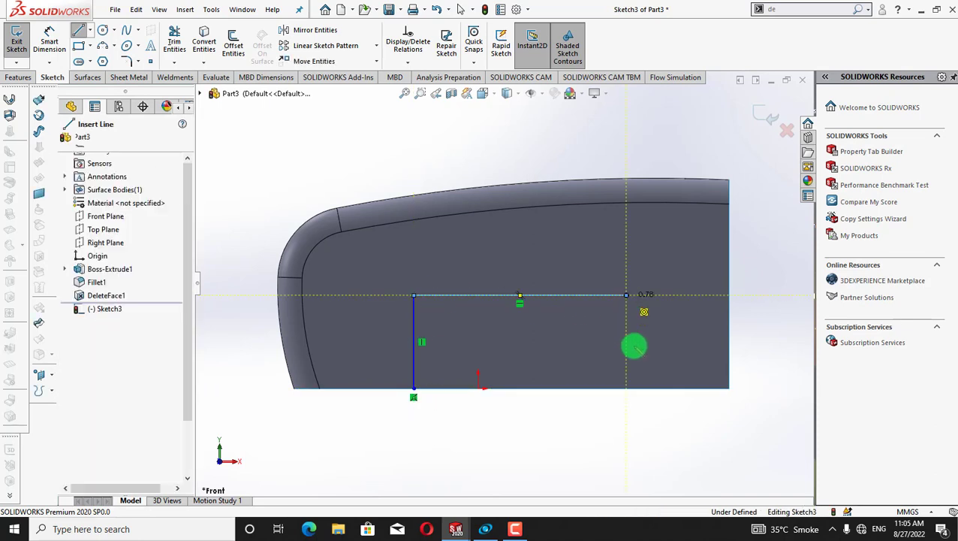
- Close the outline below the base edge with a steep line about 57 mm long, a near-horizontal return line and a vertical line about 21 mm long
left_click(627, 295)
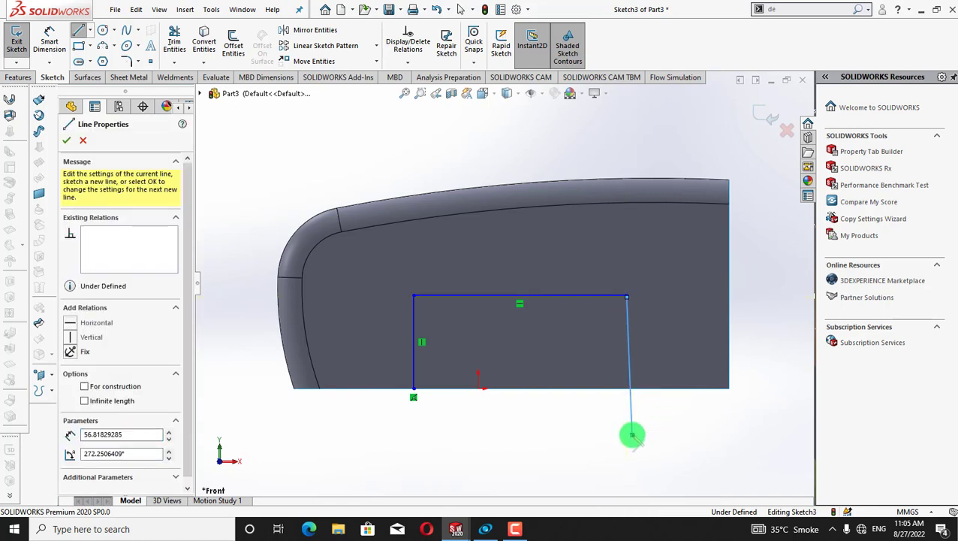
left_click(633, 434)
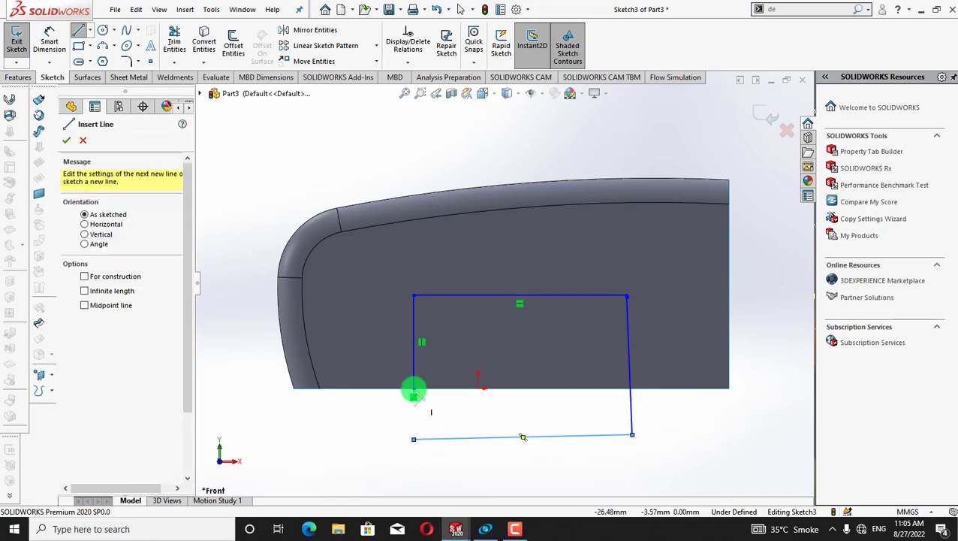
left_click(413, 440)
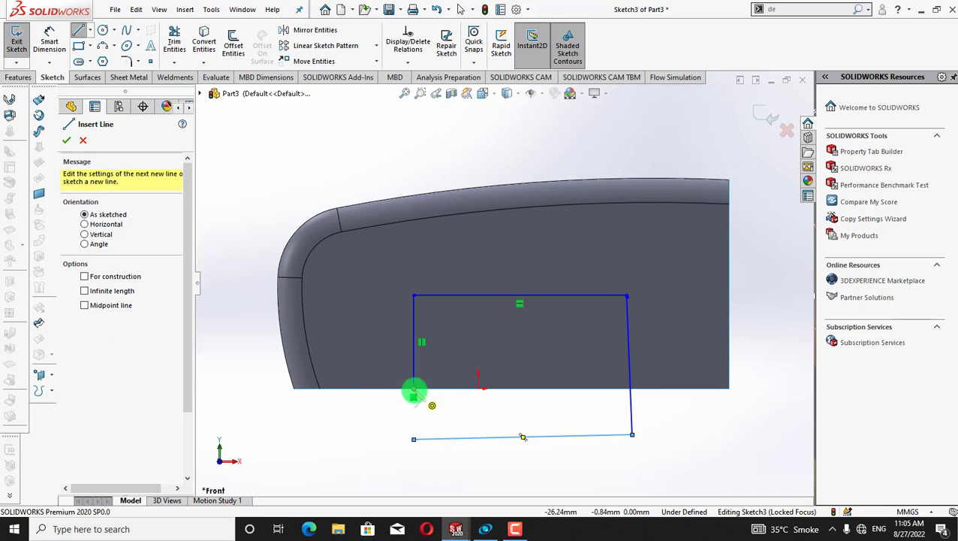
left_click_drag(414, 389, 414, 439)
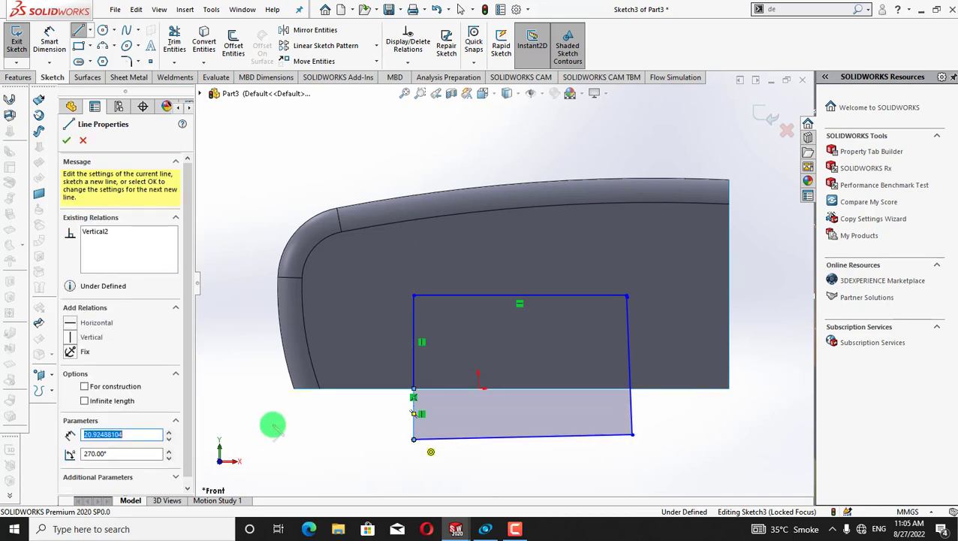
right_click(300, 423)
left_click(308, 425)
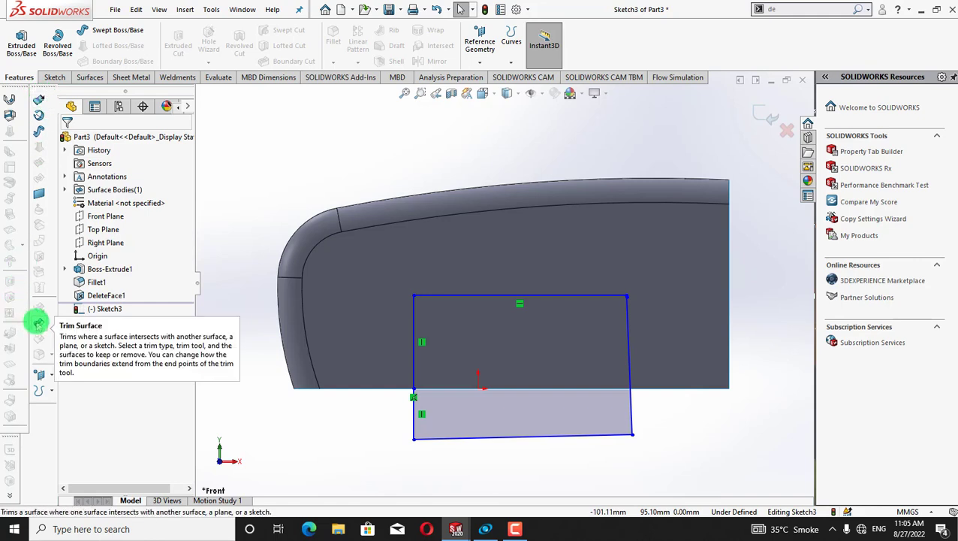
- Trim the surface body with the four-sided sketch using a Standard trim, removing the wall portion inside the outline
left_click(38, 323)
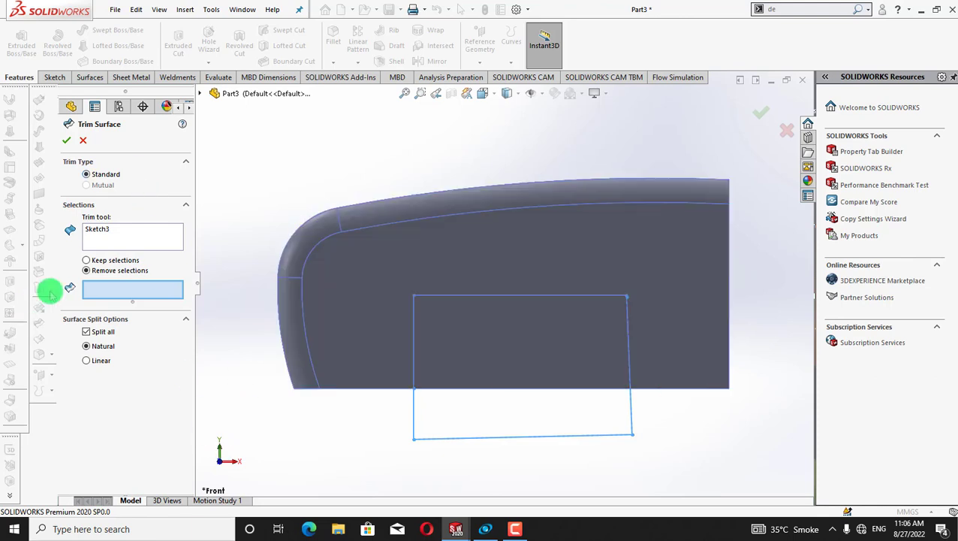
left_click(529, 351)
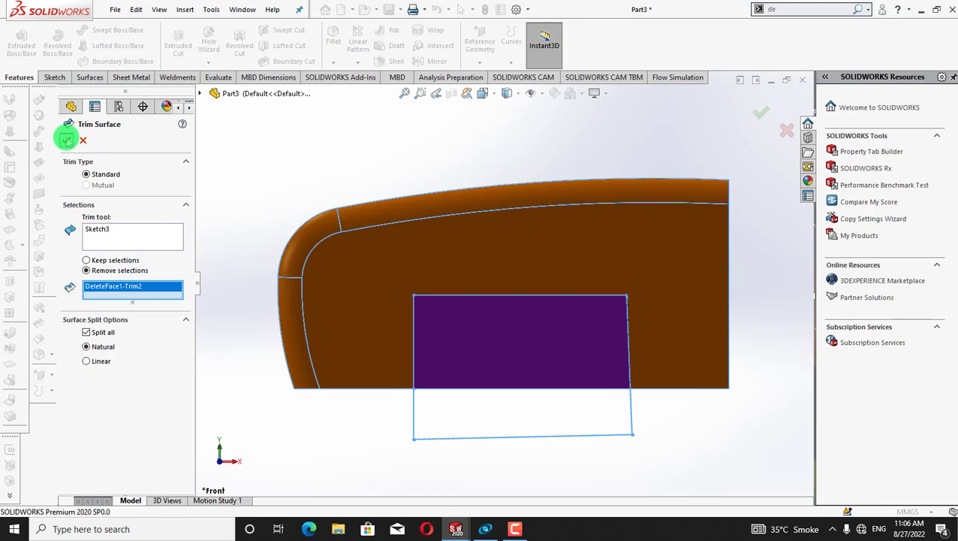
left_click(66, 140)
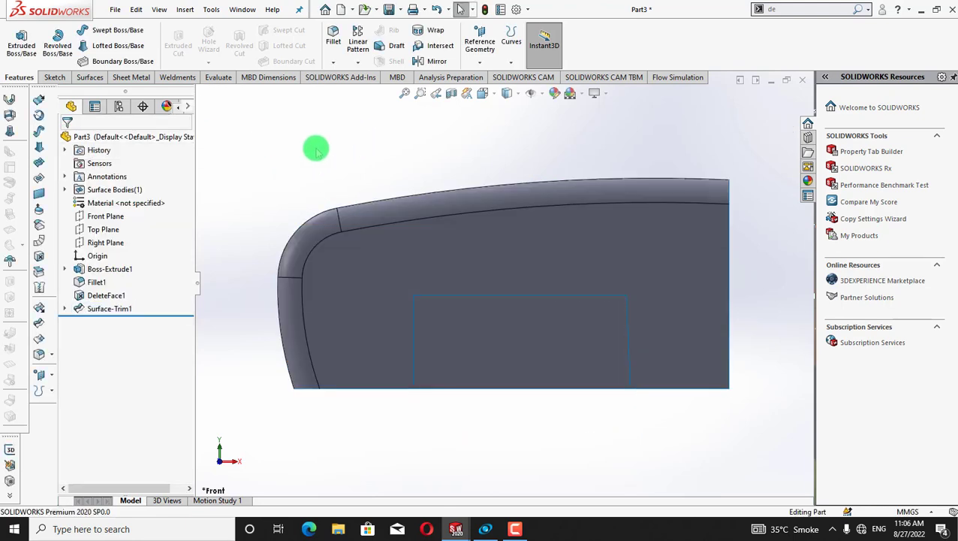
- Examine the trimmed notch in the surface body's wall by tilting the view from the front to below
key("Up")
key("Up")
key("Up")
key("Down")
key("Down")
key("Down")
key("Up")
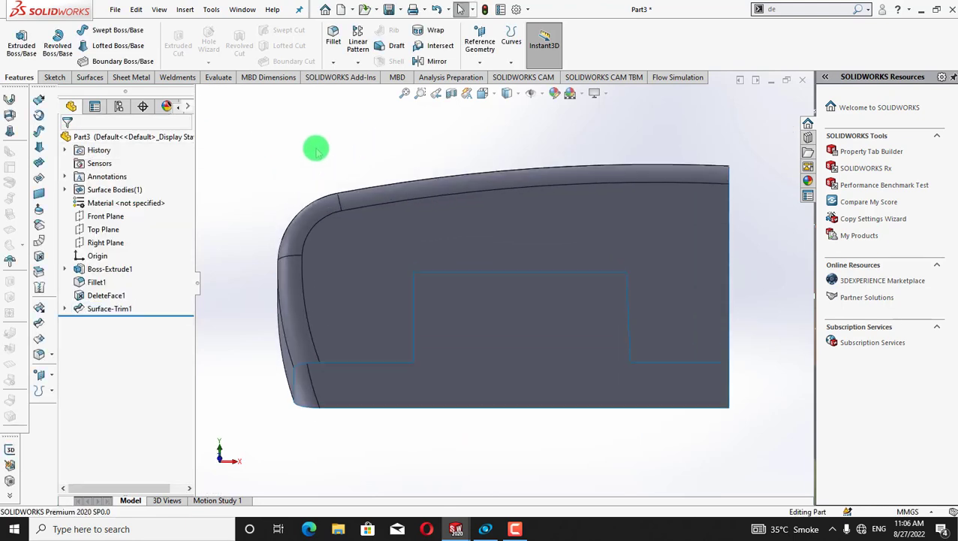
key("Up")
key("Up")
key("Up")
key("Up")
key("Up")
key("Up")
key("Up")
key("Up")
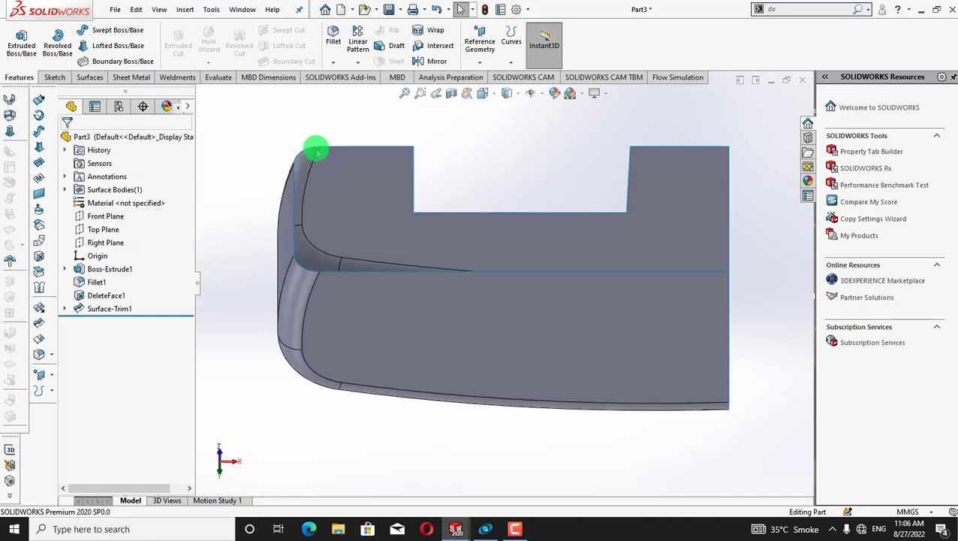
key("Up")
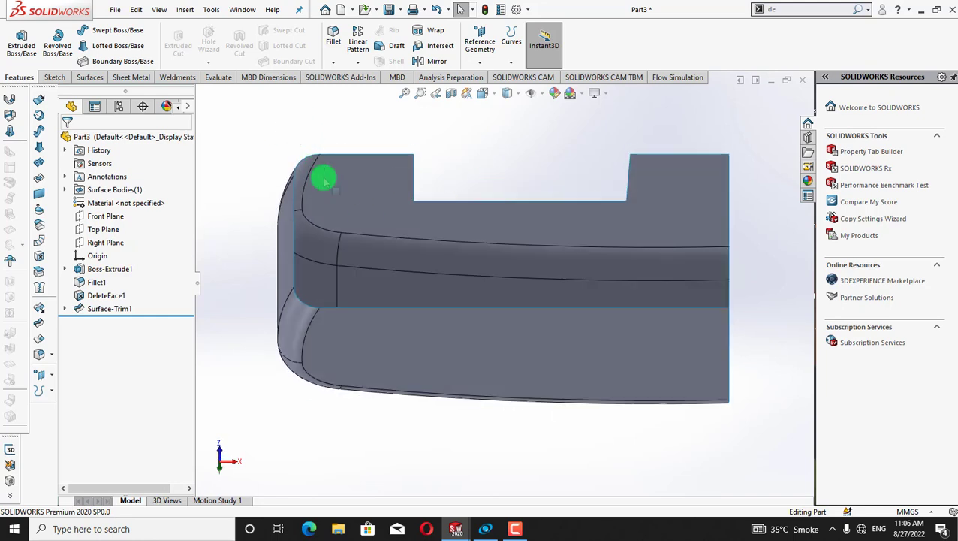